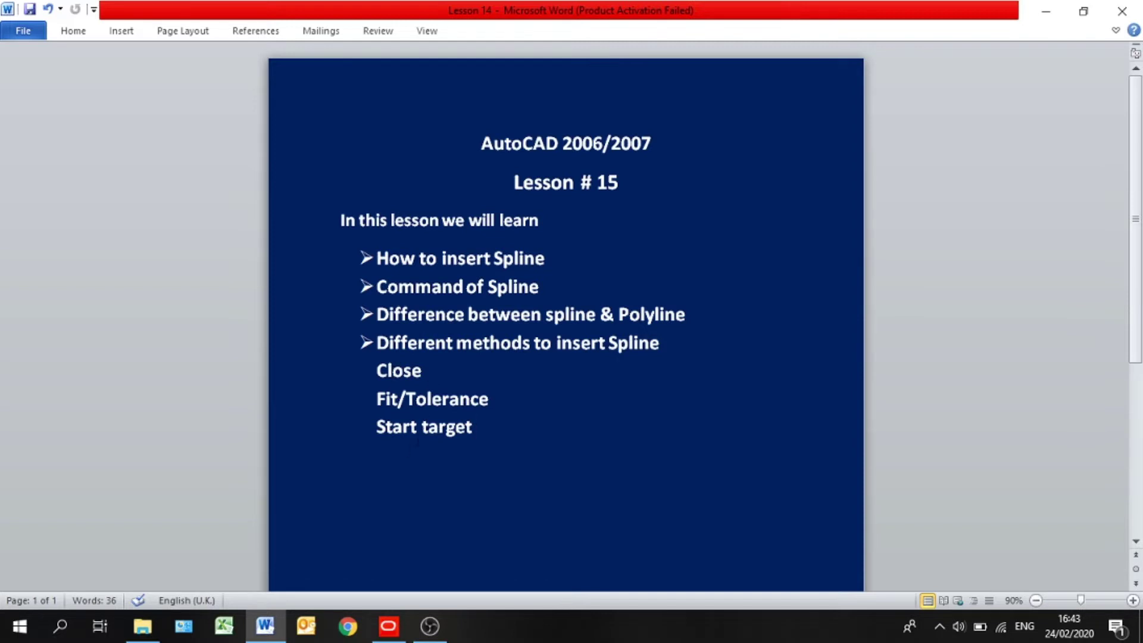
Launch AutoCAD 2007 by searching 'autoc' in Windows Search.
{"action": "left_click", "coordinate": [65, 630]}
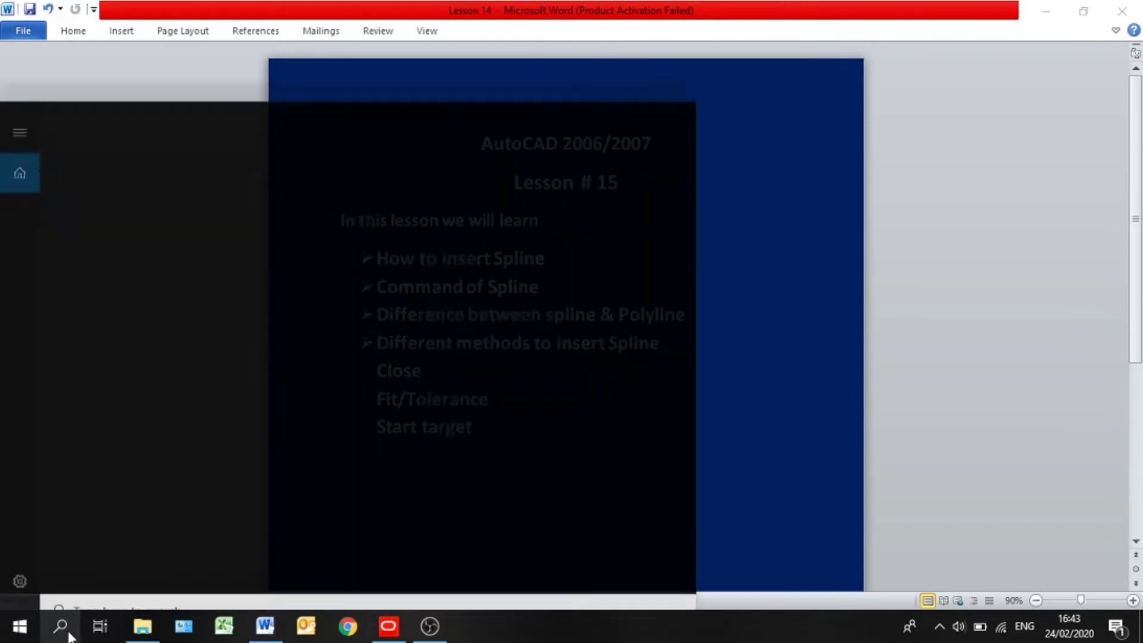
{"action": "type", "text": "aut"}
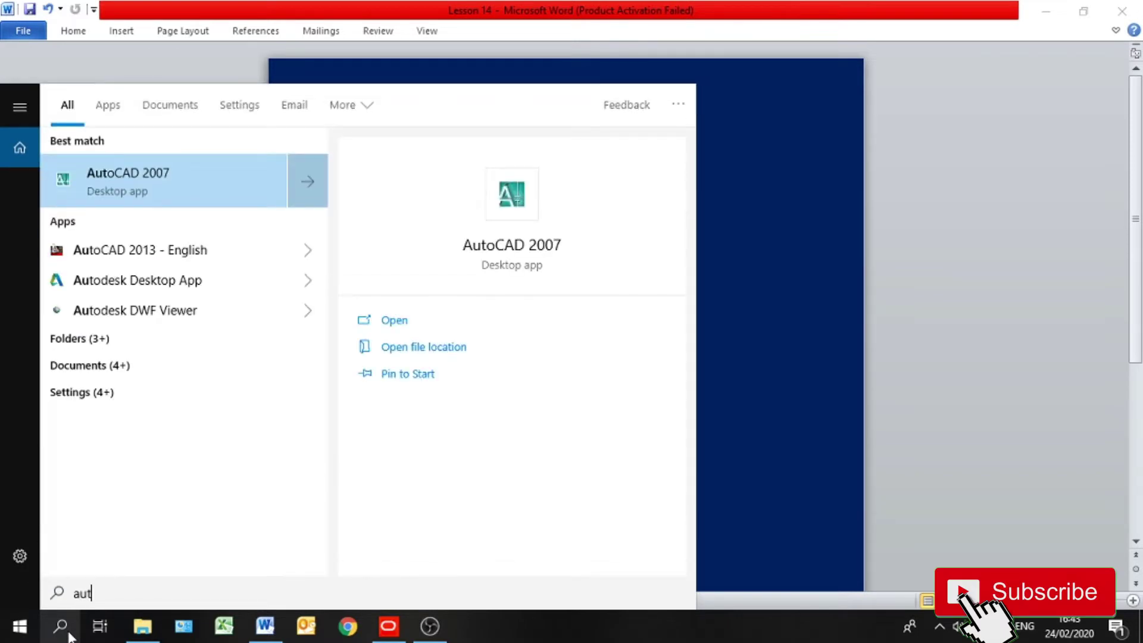
{"action": "type", "text": "ocad"}
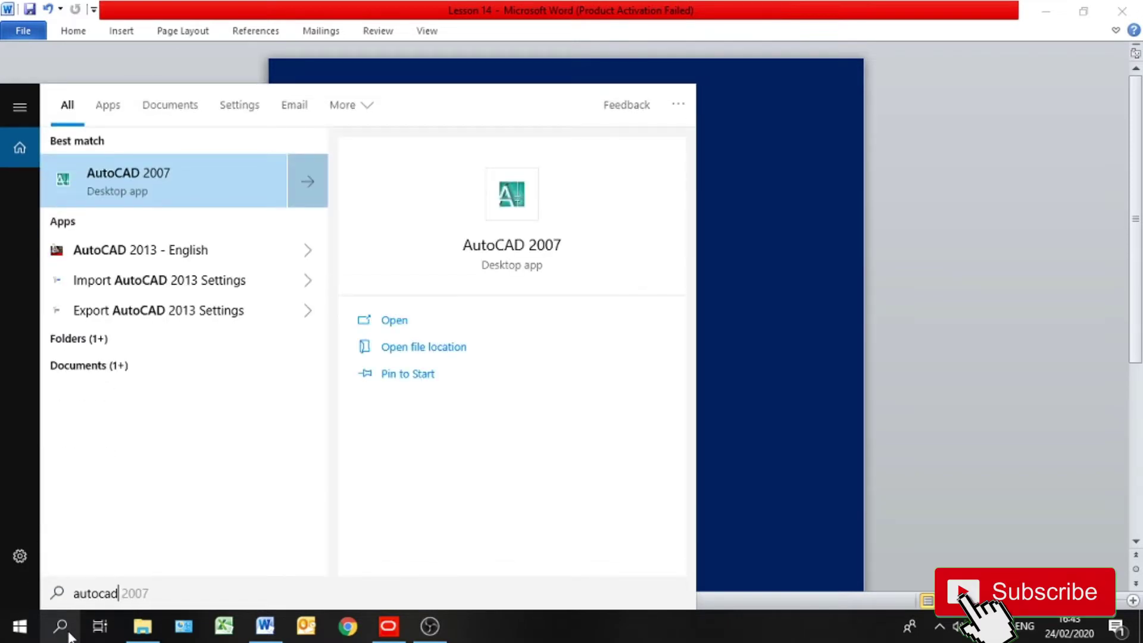
{"action": "key", "text": "Return"}
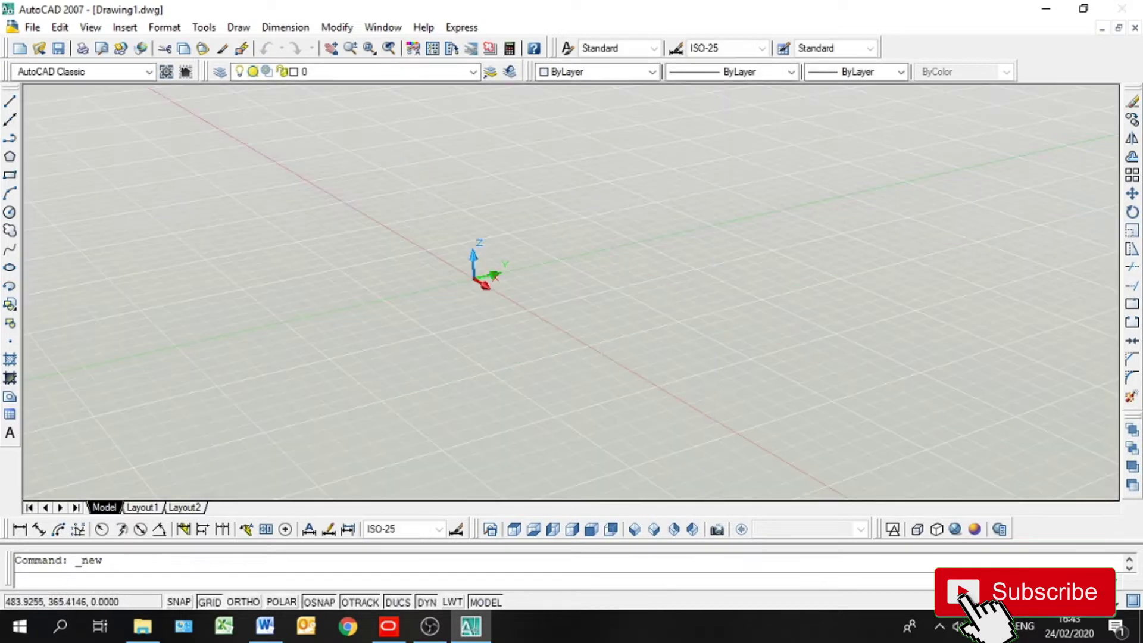
Start a new drawing with Architectural units, 0'-0" precision and Inches insertion scale.
{"action": "key", "text": "Return"}
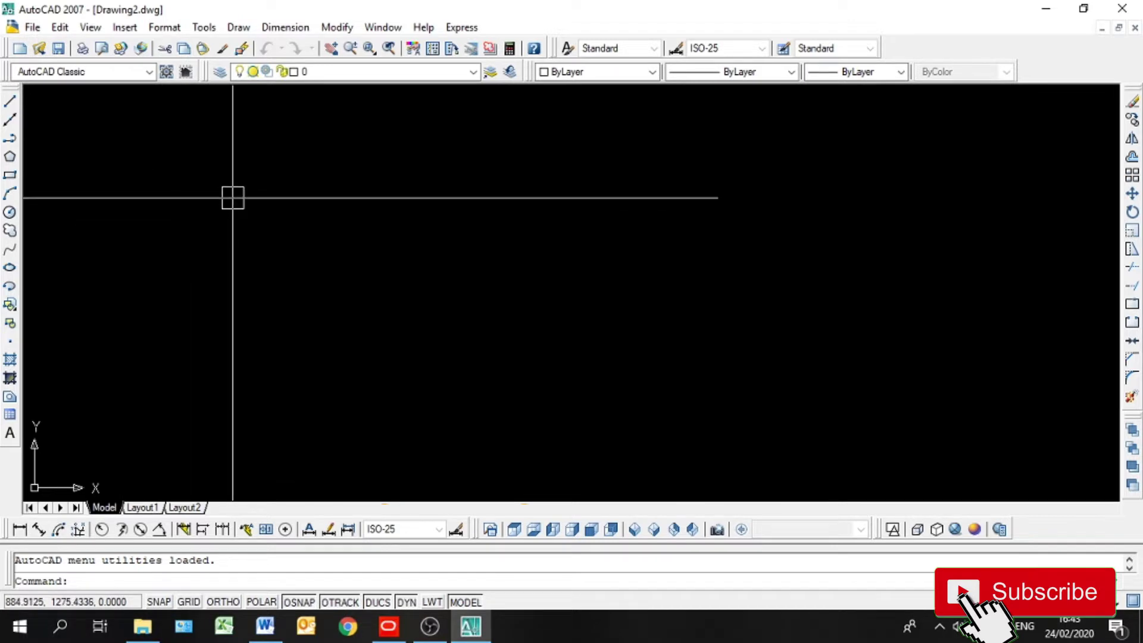
{"action": "type", "text": "un"}
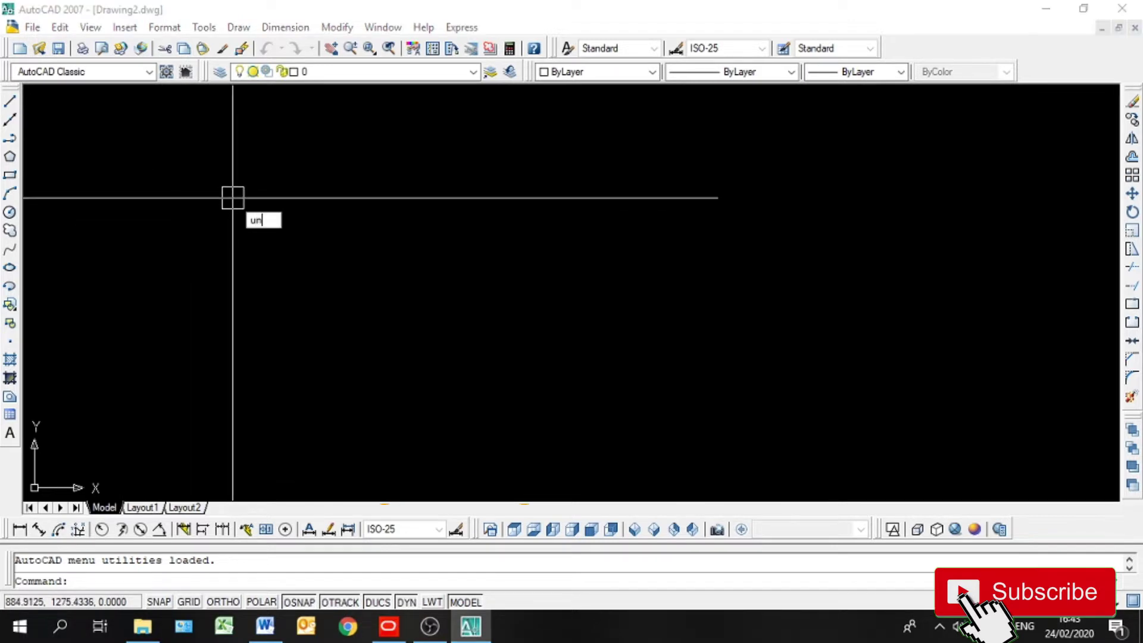
{"action": "key", "text": "Return"}
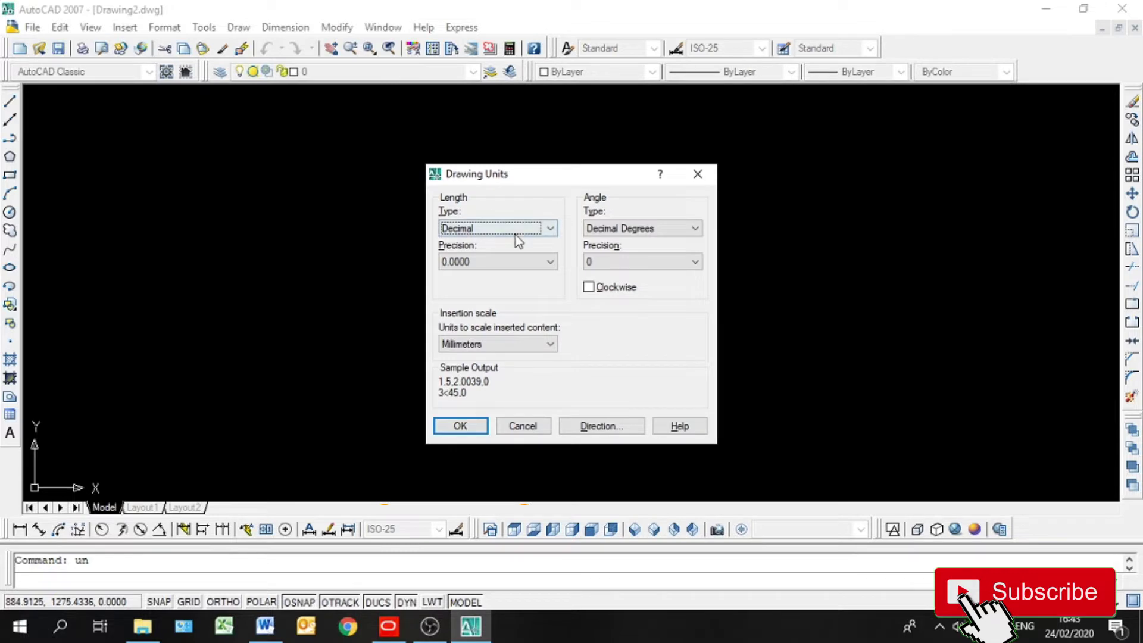
{"action": "left_click", "coordinate": [516, 233]}
{"action": "left_click", "coordinate": [507, 254]}
{"action": "left_click", "coordinate": [473, 231]}
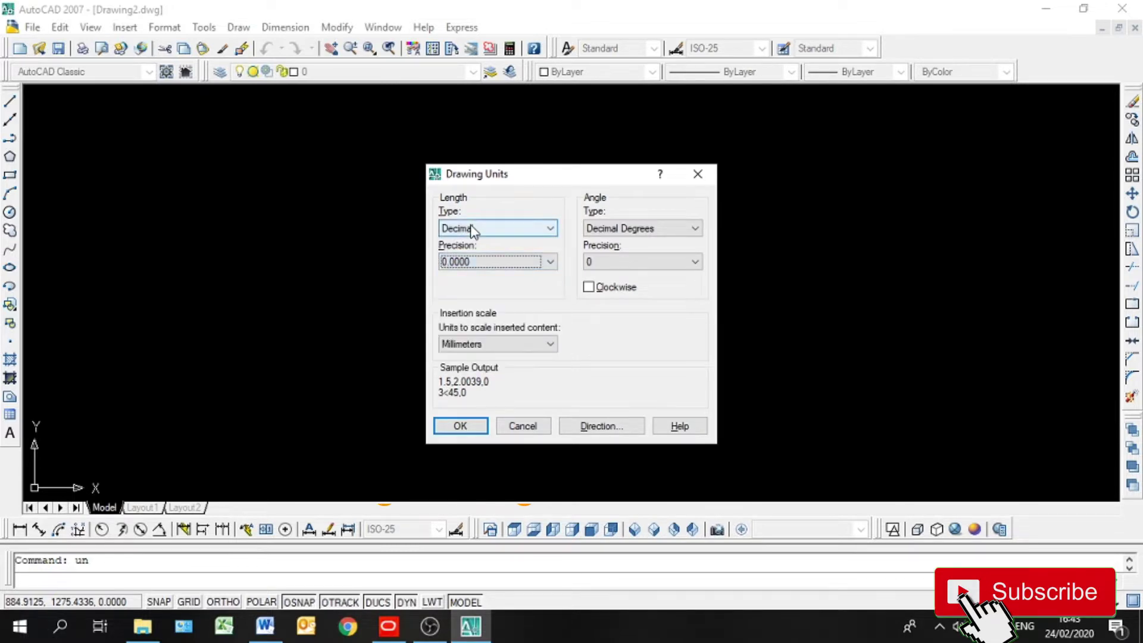
{"action": "left_click", "coordinate": [460, 247]}
{"action": "left_click", "coordinate": [459, 262]}
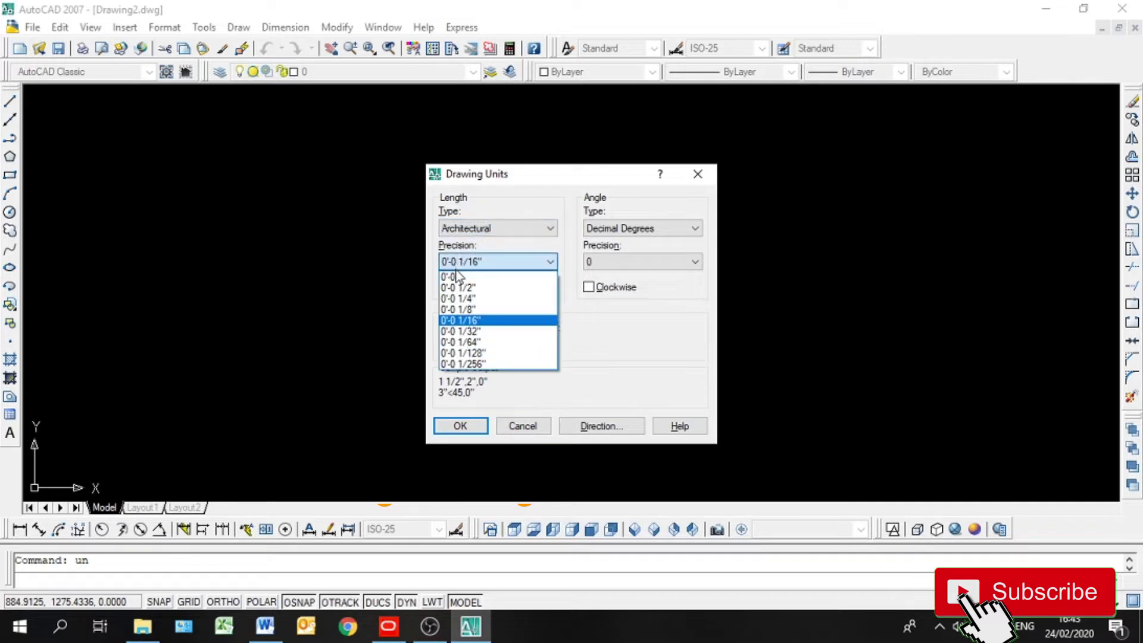
{"action": "left_click", "coordinate": [457, 277]}
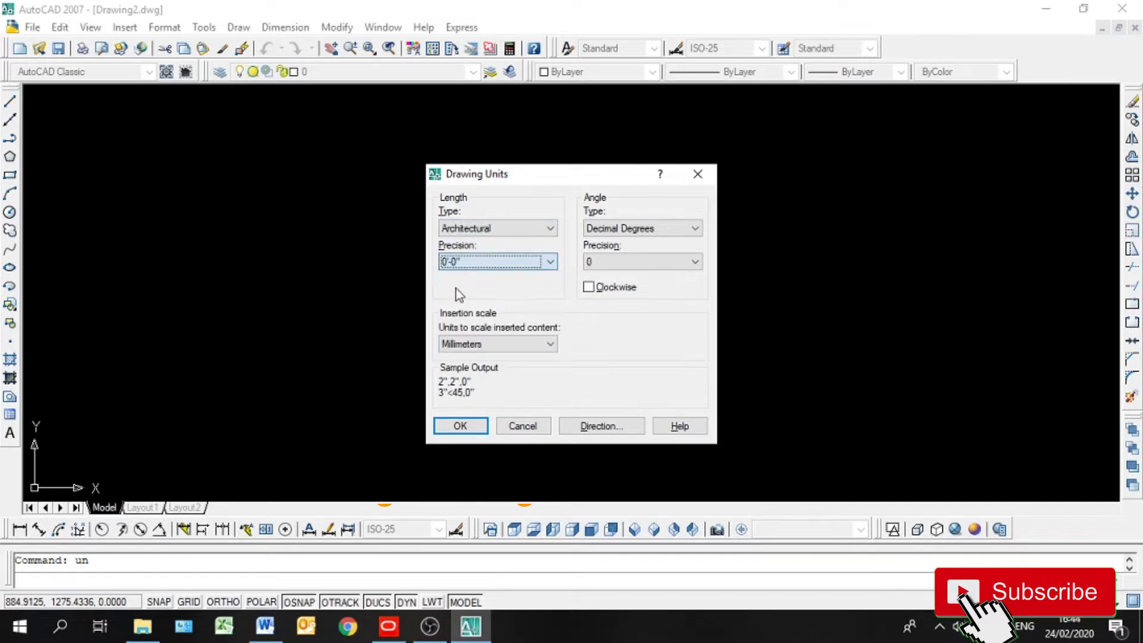
{"action": "left_click", "coordinate": [458, 345]}
{"action": "left_click", "coordinate": [458, 371]}
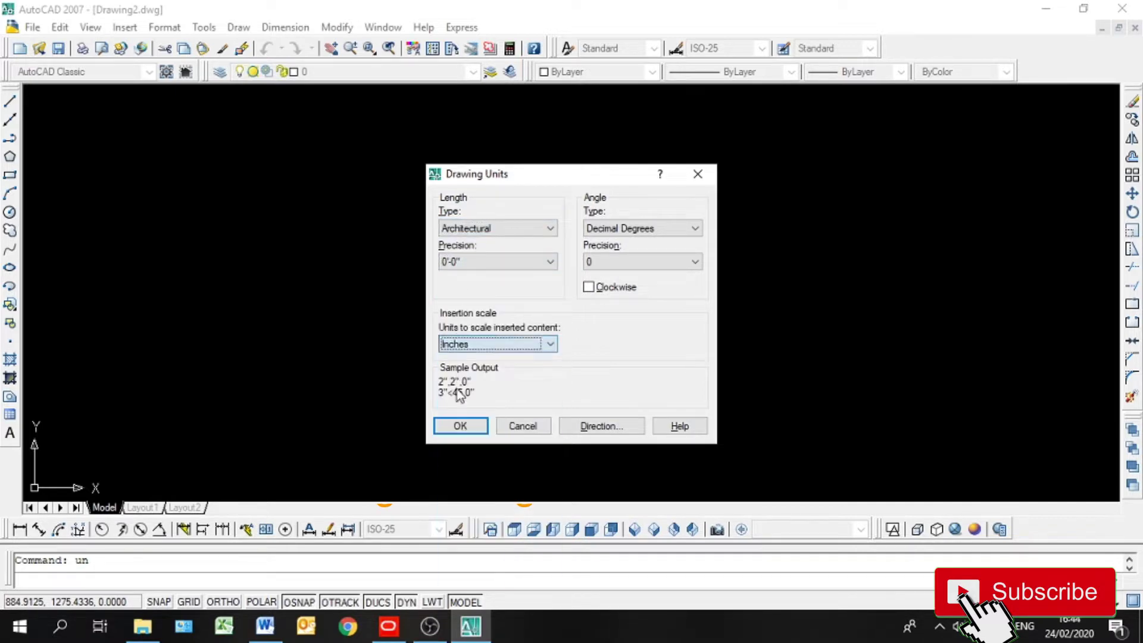
{"action": "left_click", "coordinate": [459, 423]}
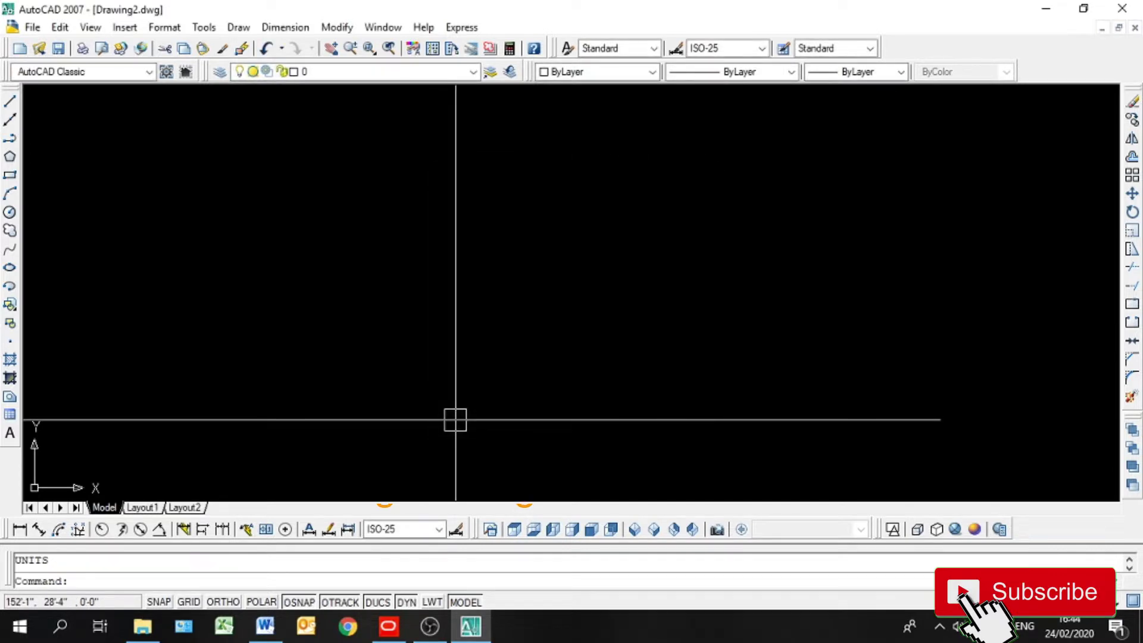
Set the ISO-25 dimension style's primary units to Architectural with 0'-0" precision.
{"action": "type", "text": "d"}
{"action": "key", "text": "Return"}
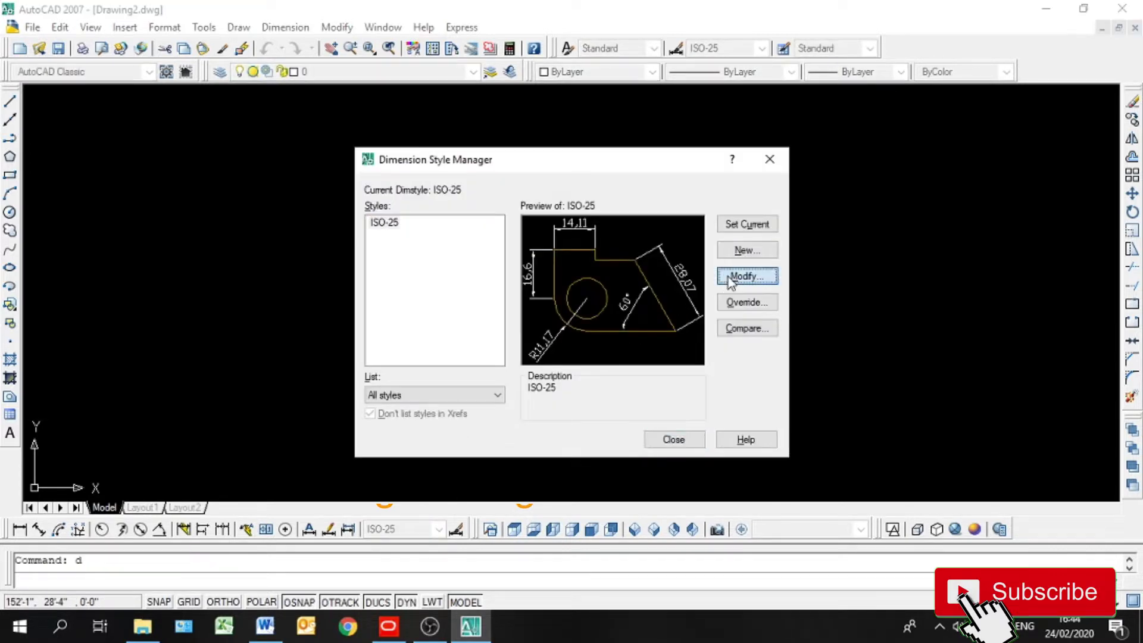
{"action": "left_click", "coordinate": [731, 277]}
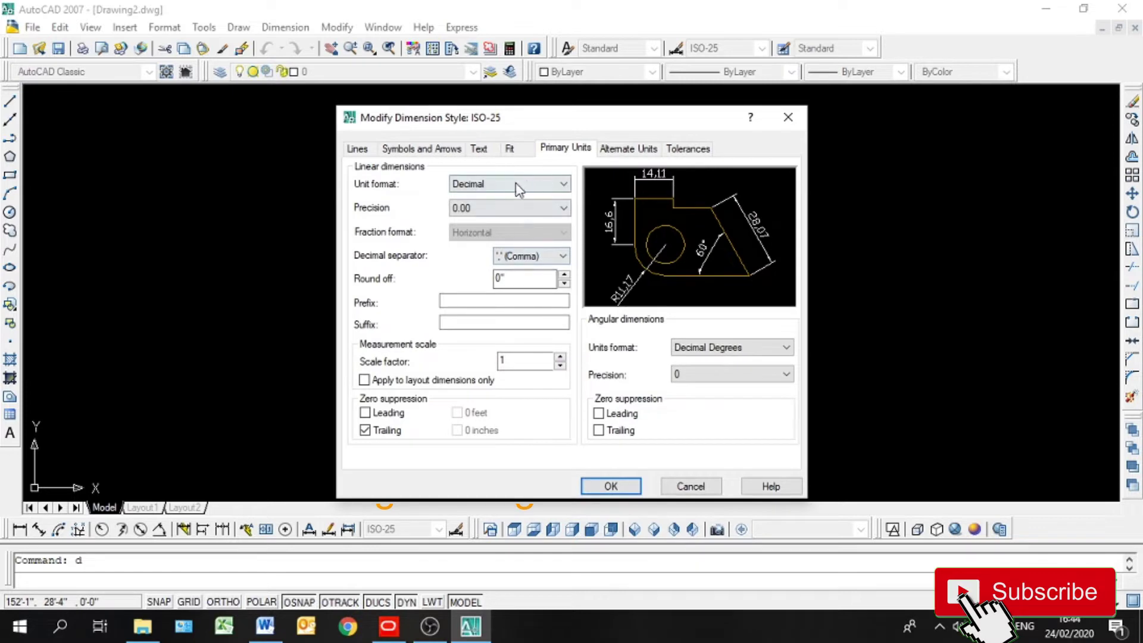
{"action": "left_click", "coordinate": [517, 188]}
{"action": "left_click", "coordinate": [497, 230]}
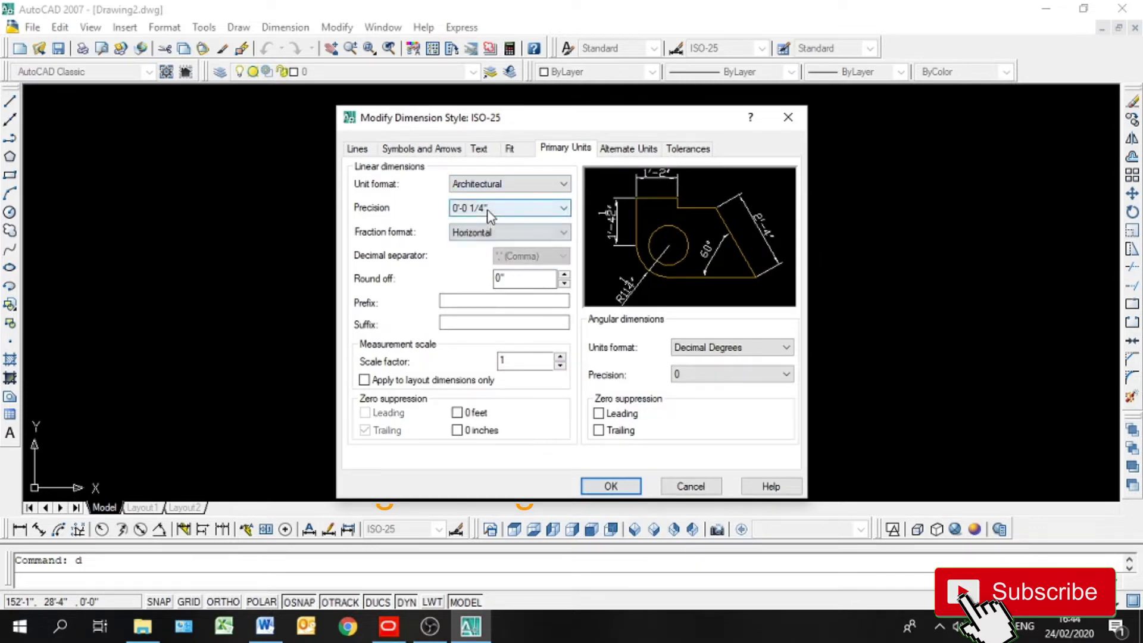
{"action": "left_click", "coordinate": [489, 213]}
{"action": "left_click", "coordinate": [583, 487]}
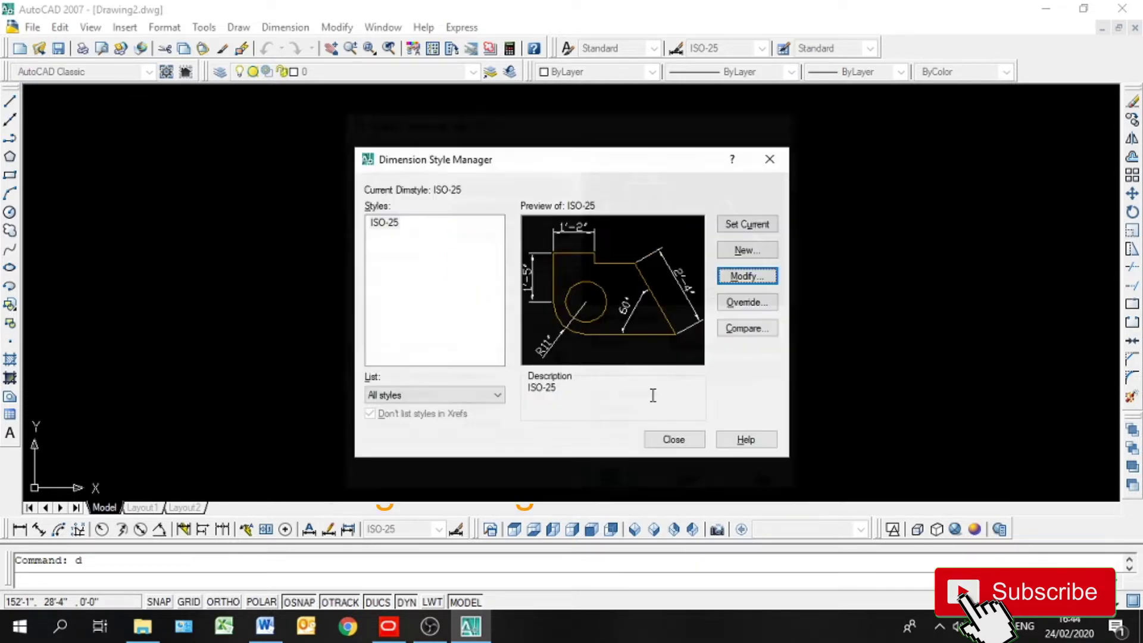
{"action": "left_click", "coordinate": [672, 440]}
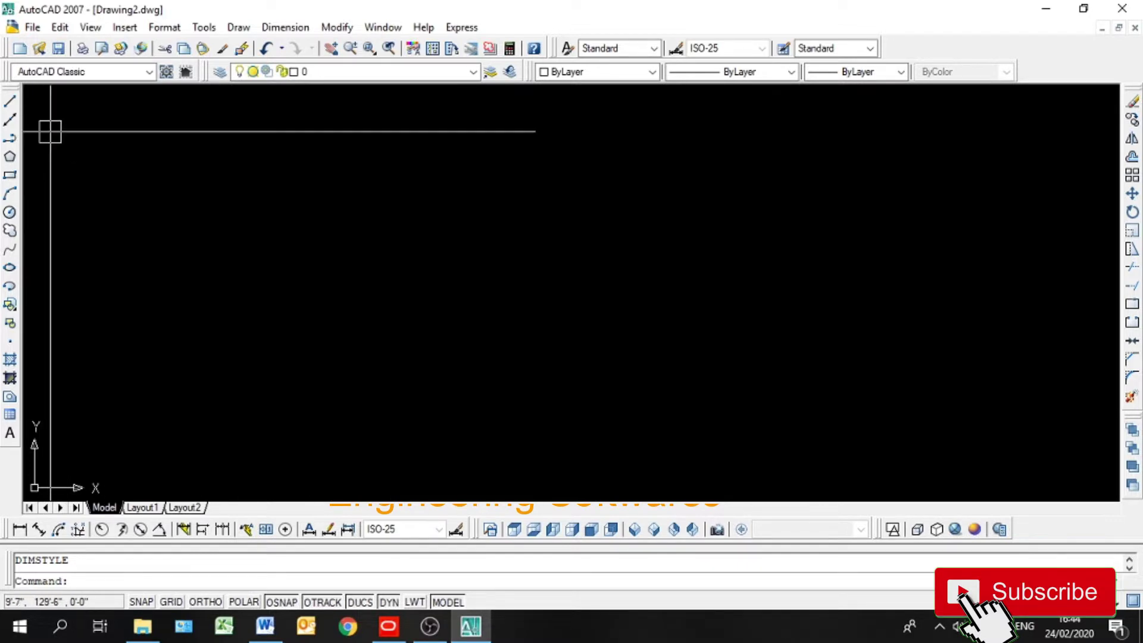
Draw a spline through five zigzag points left to right, then pick its start and end tangents.
{"action": "left_click", "coordinate": [11, 253]}
{"action": "left_click", "coordinate": [97, 299]}
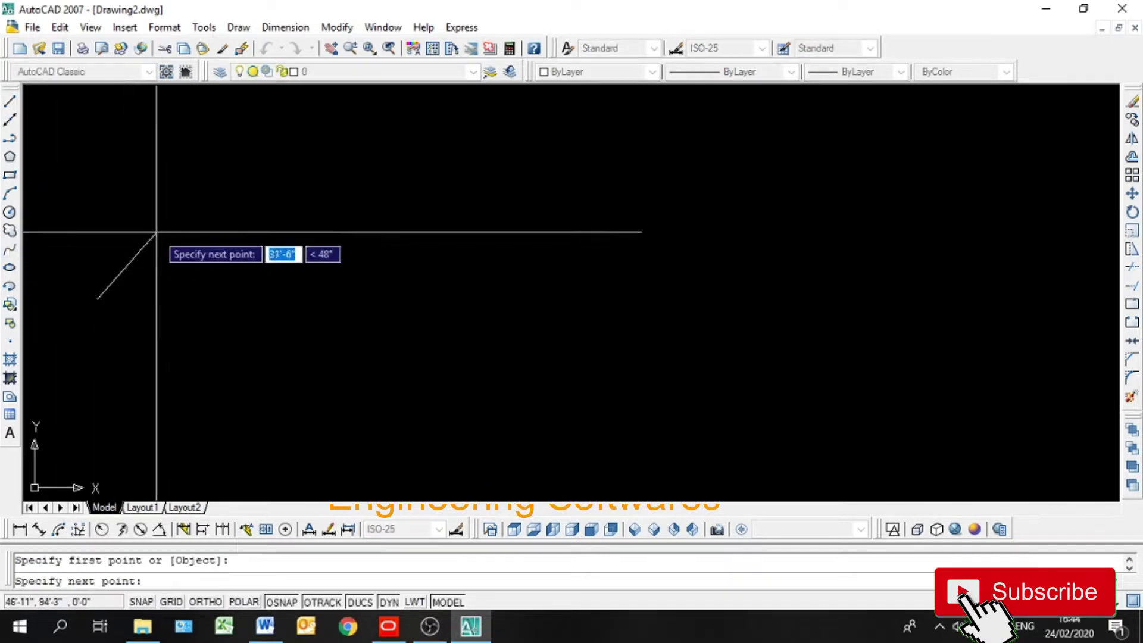
{"action": "left_click", "coordinate": [245, 174]}
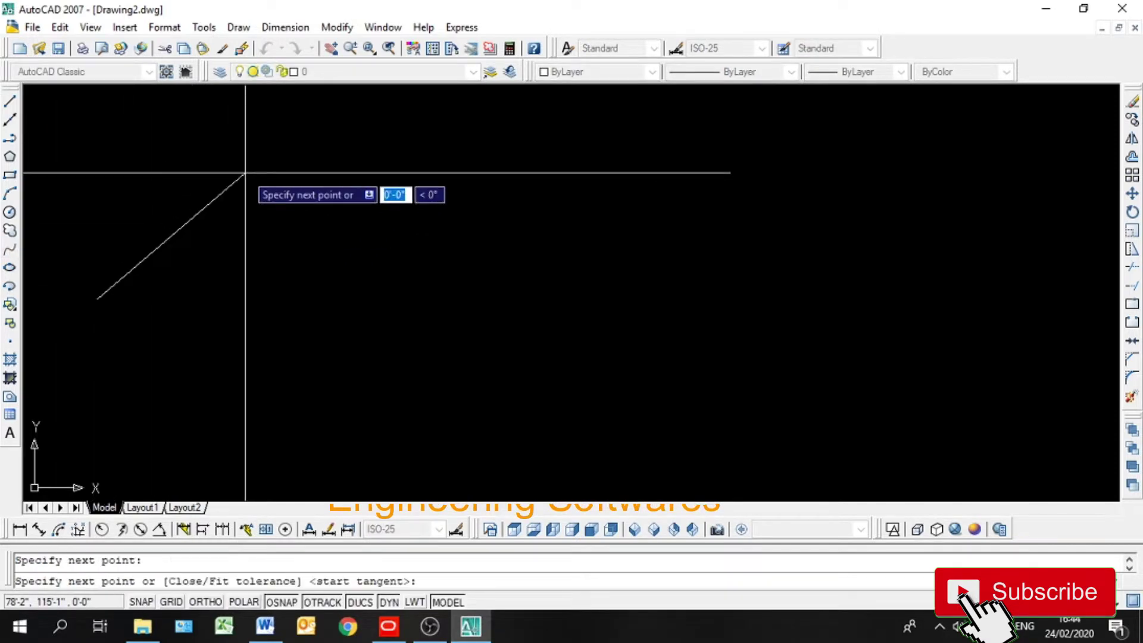
{"action": "left_click", "coordinate": [393, 322]}
{"action": "left_click", "coordinate": [533, 123]}
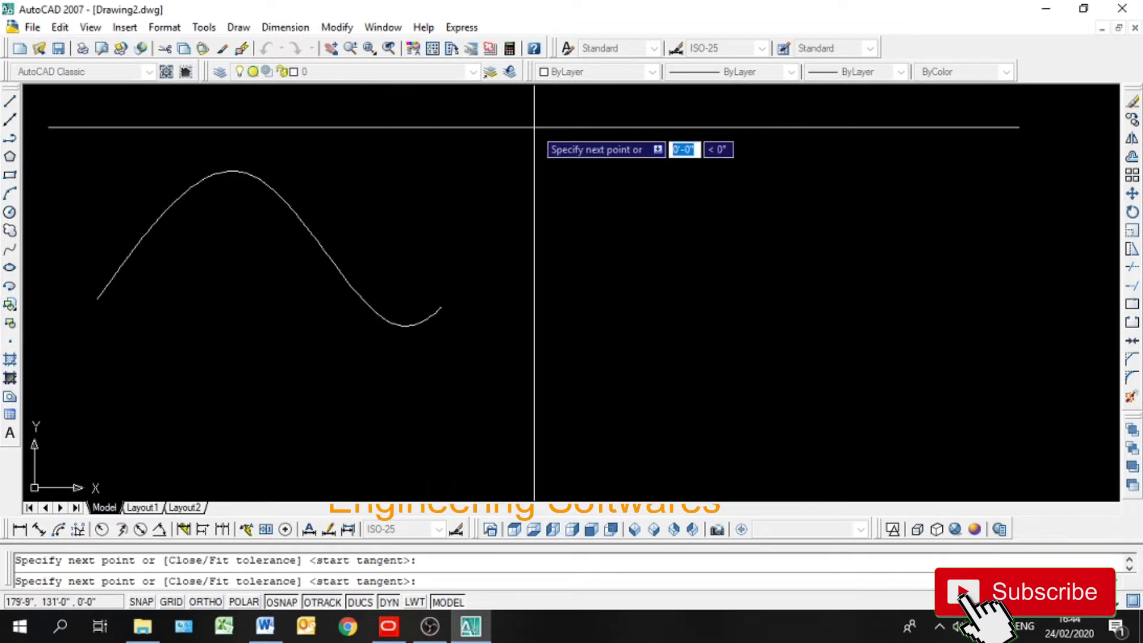
{"action": "left_click", "coordinate": [711, 302]}
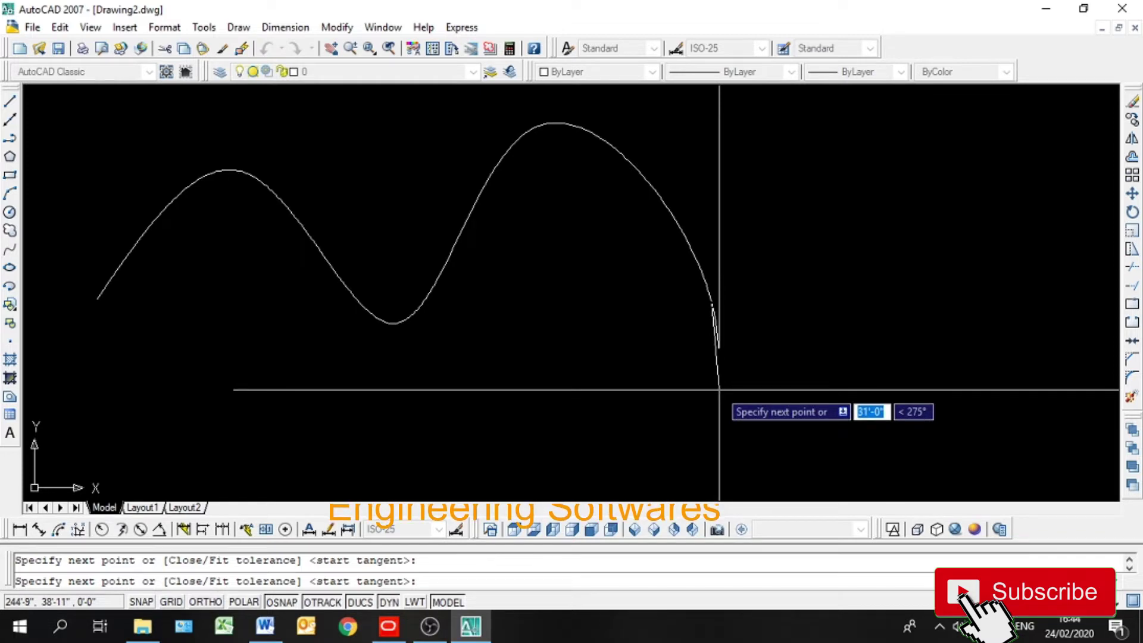
{"action": "key", "text": "Return"}
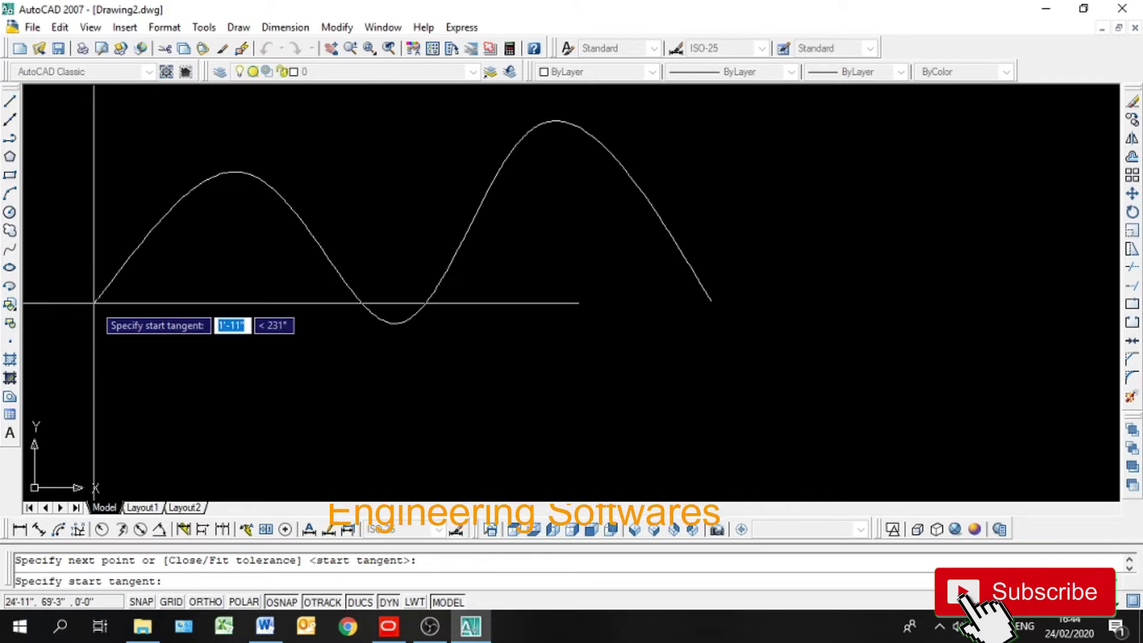
{"action": "left_click", "coordinate": [94, 303]}
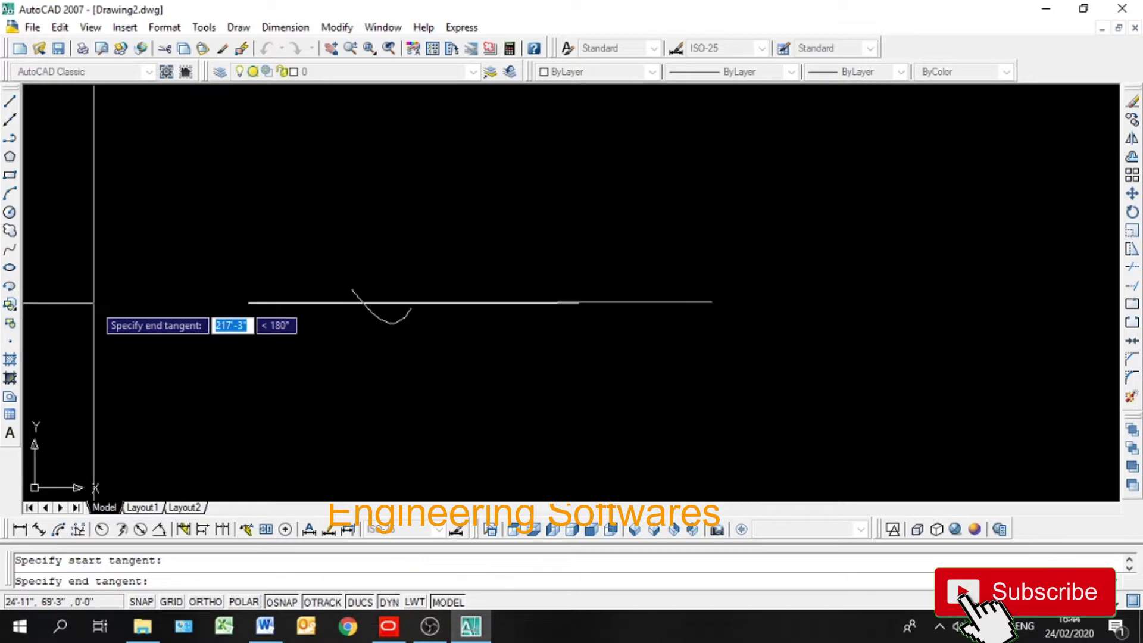
{"action": "left_click", "coordinate": [719, 307]}
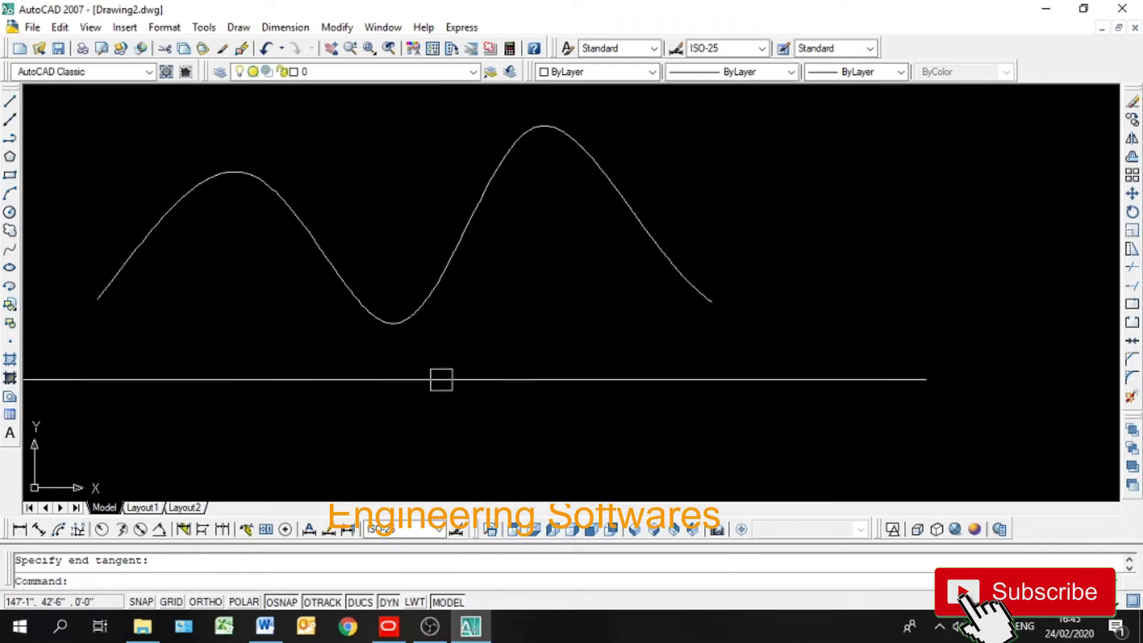
Turn off 'Display at UCS origin point' in the UCS icon settings.
{"action": "mouse_move", "coordinate": [534, 274]}
{"action": "middle_mouse_down"}
{"action": "mouse_move", "coordinate": [387, 334]}
{"action": "mouse_move", "coordinate": [461, 230]}
{"action": "middle_mouse_up"}
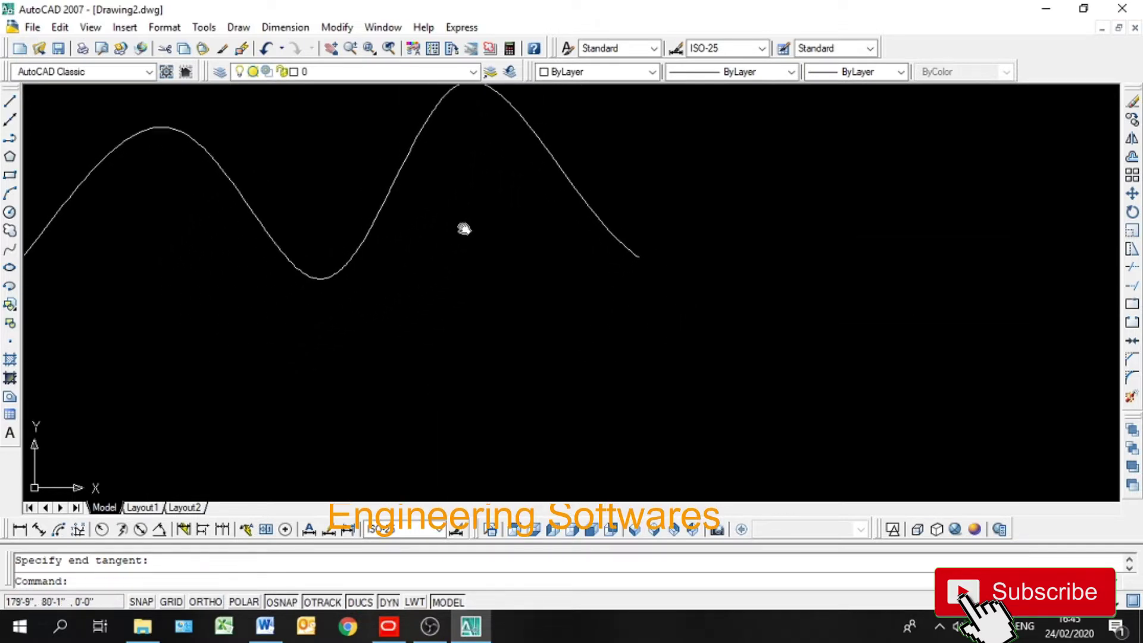
{"action": "scroll", "coordinate": [477, 238], "scroll_direction": "down", "scroll_amount": 2}
{"action": "scroll", "coordinate": [439, 271], "scroll_direction": "down", "scroll_amount": 2}
{"action": "middle_click_drag", "start_coordinate": [439, 271], "coordinate": [440, 246]}
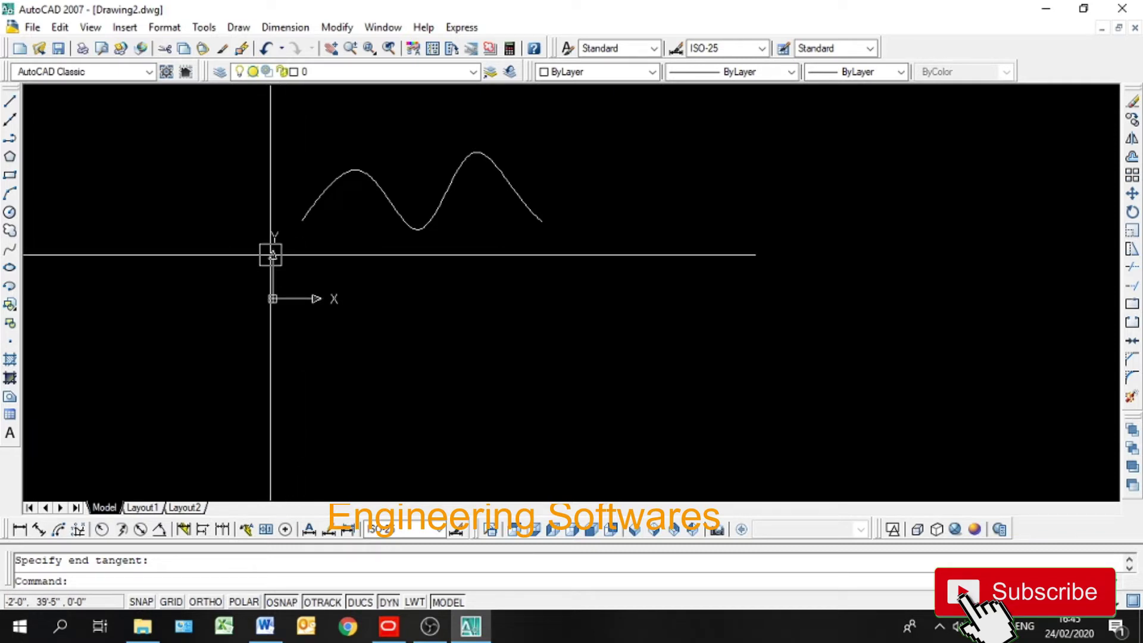
{"action": "type", "text": "uc"}
{"action": "key", "text": "Return"}
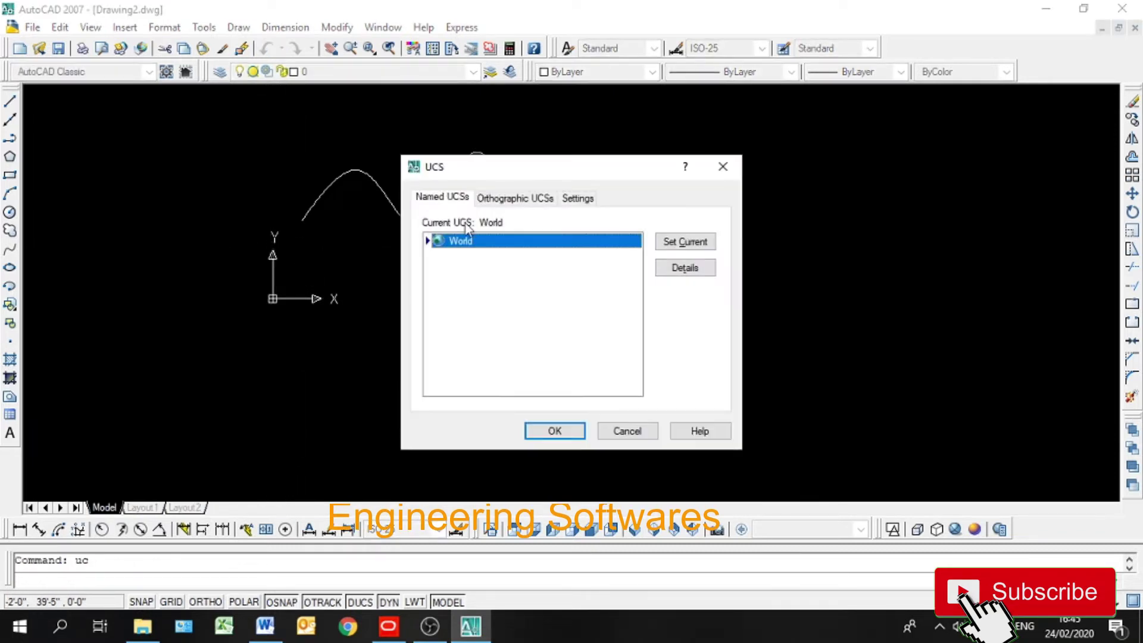
{"action": "left_click", "coordinate": [583, 199]}
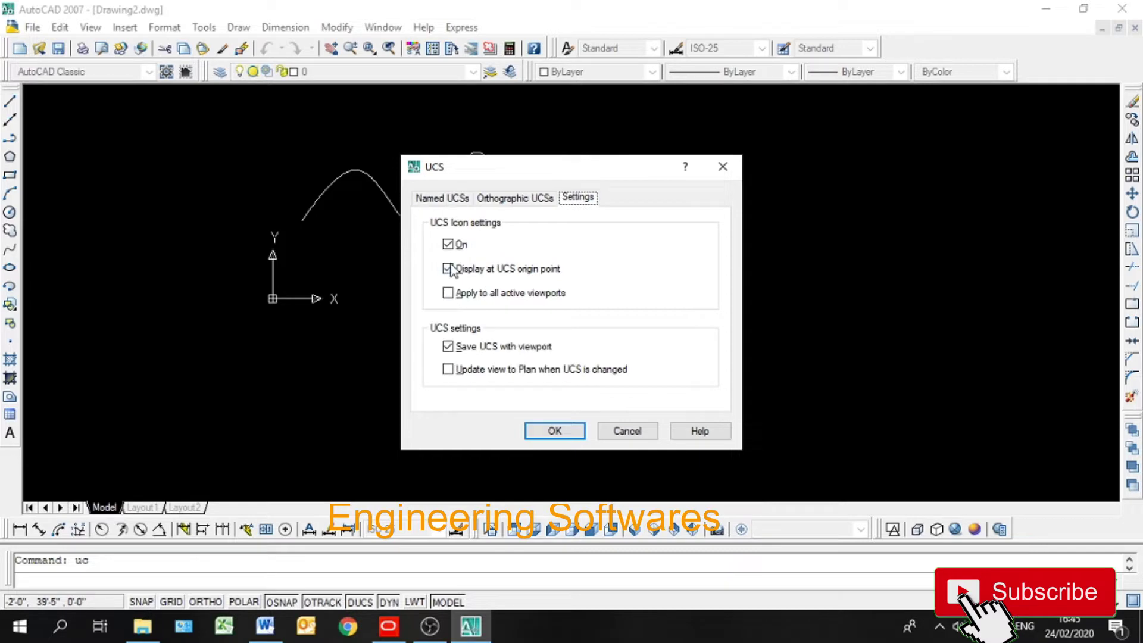
{"action": "left_click", "coordinate": [562, 431]}
{"action": "scroll", "coordinate": [438, 173], "scroll_direction": "up", "scroll_amount": 1}
{"action": "scroll", "coordinate": [410, 265], "scroll_direction": "up", "scroll_amount": 2}
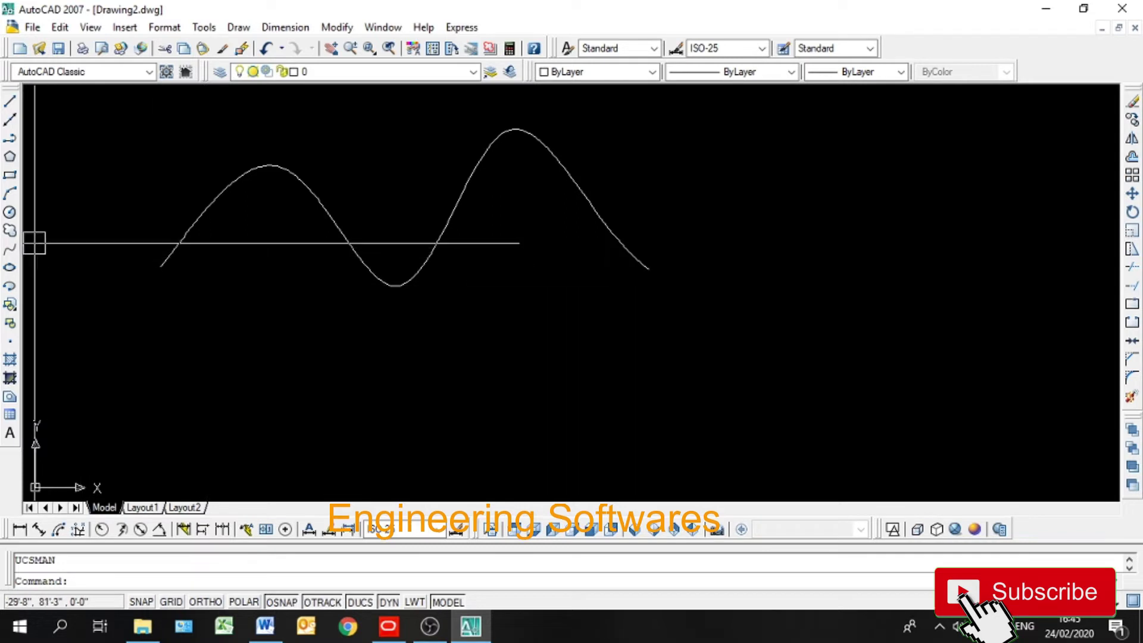
Draw a five-point spiral spline right of the wavy curve and set its tangents.
{"action": "left_click", "coordinate": [238, 27]}
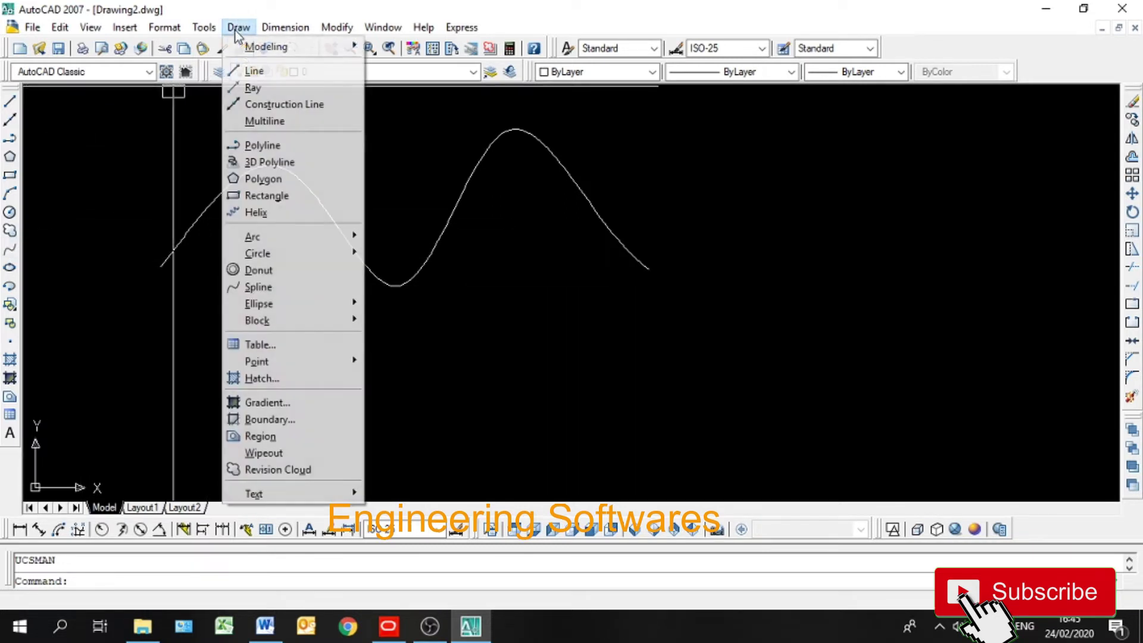
{"action": "left_click", "coordinate": [270, 289]}
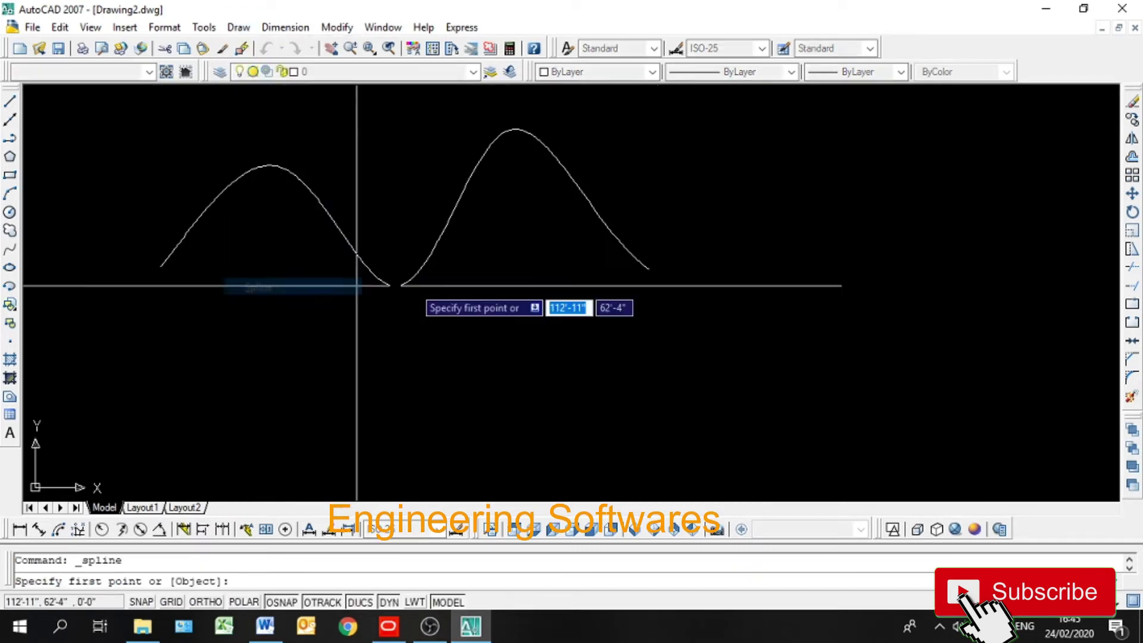
{"action": "left_click", "coordinate": [804, 302]}
{"action": "left_click", "coordinate": [807, 266]}
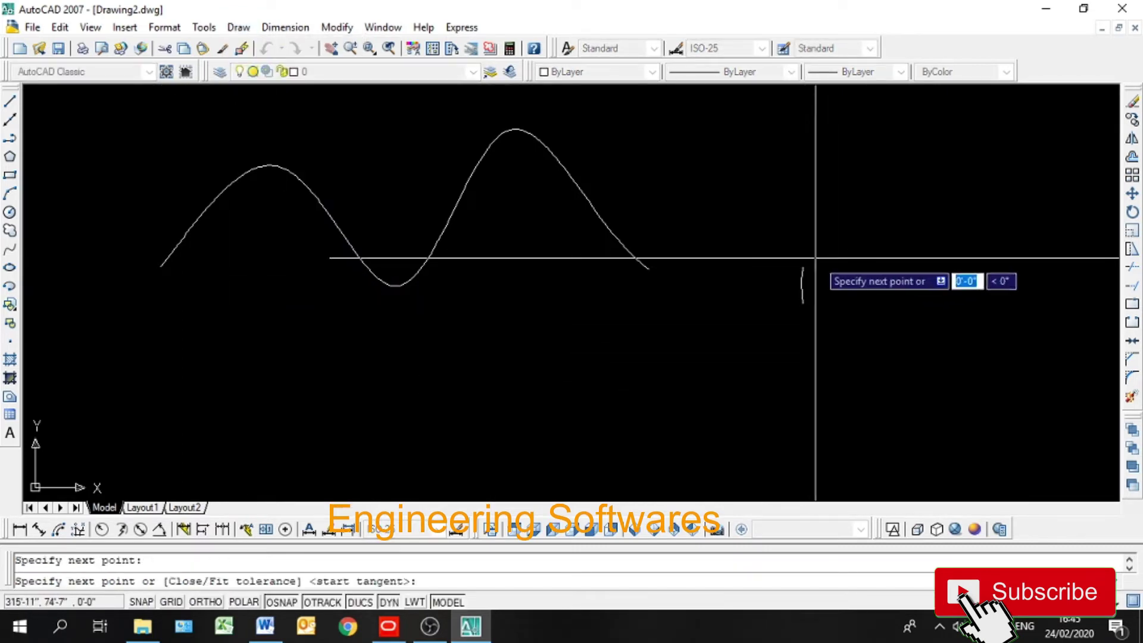
{"action": "left_click", "coordinate": [840, 297]}
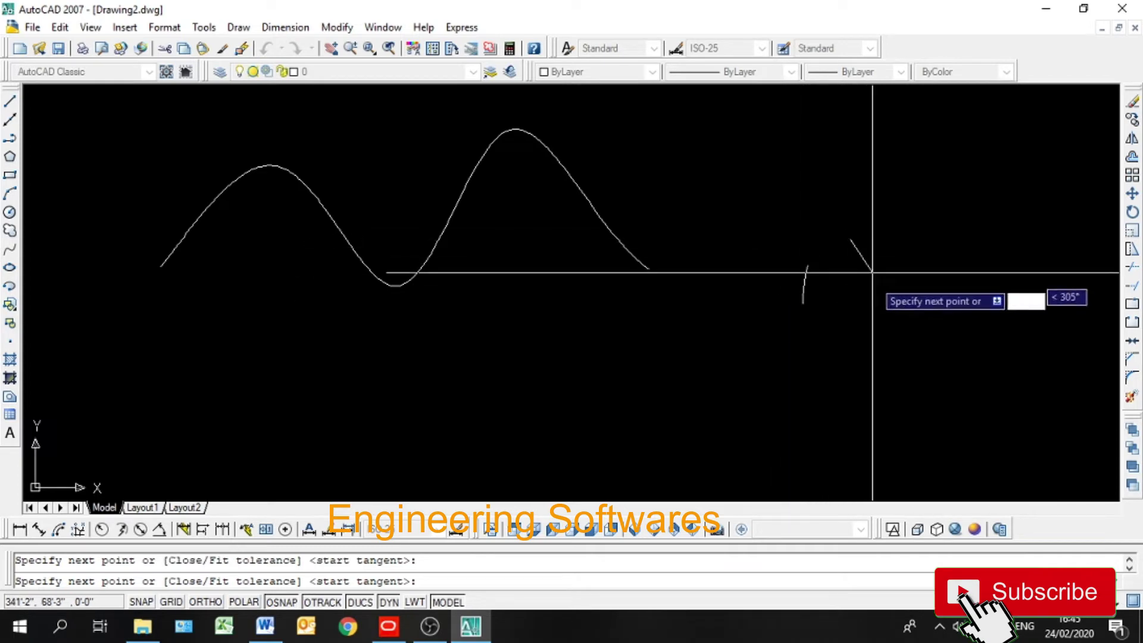
{"action": "left_click", "coordinate": [834, 370]}
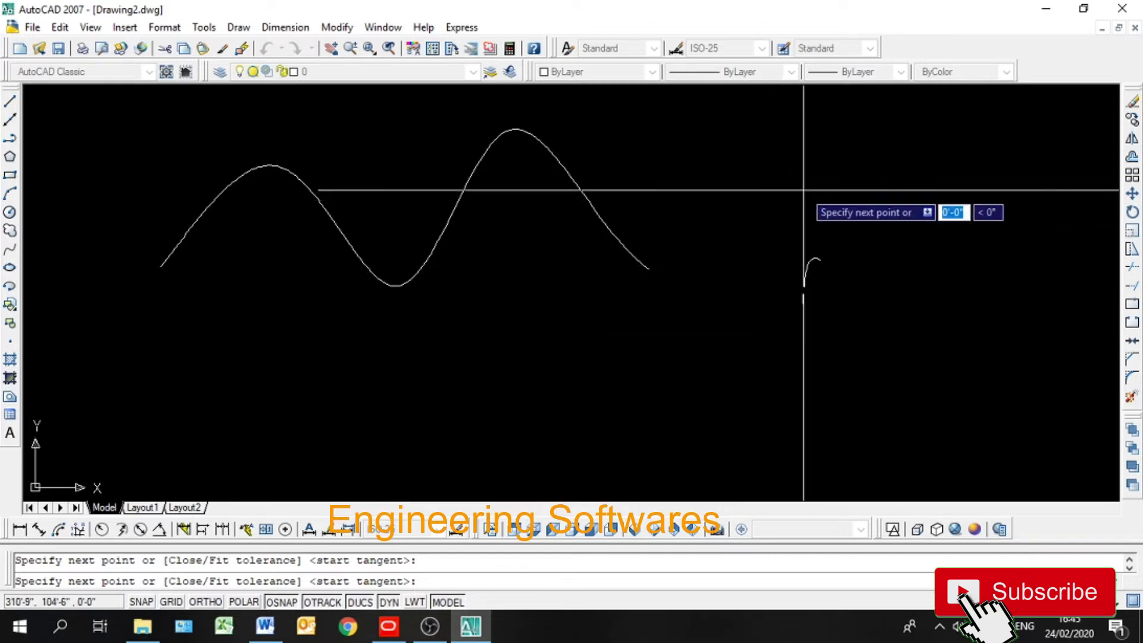
{"action": "left_click", "coordinate": [904, 375]}
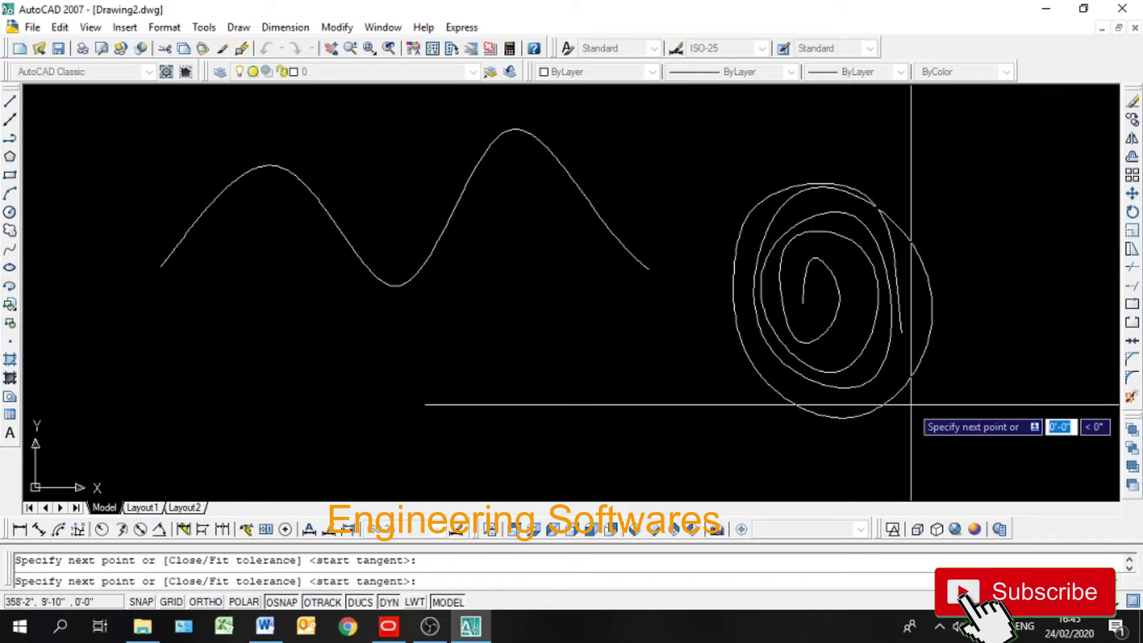
{"action": "key", "text": "Return"}
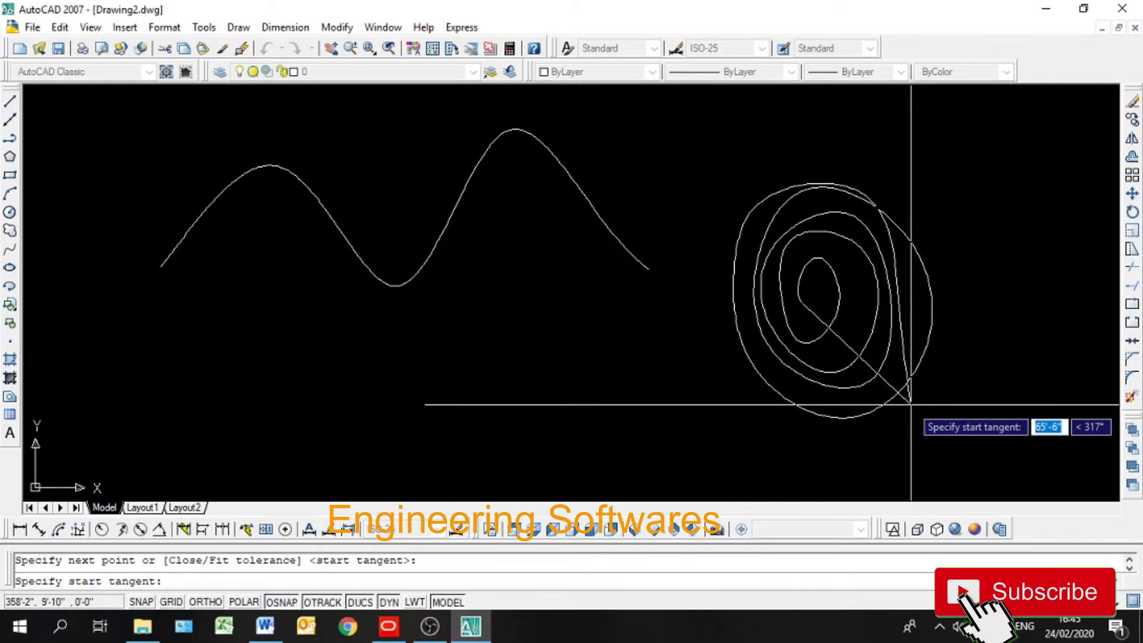
{"action": "left_click", "coordinate": [807, 307]}
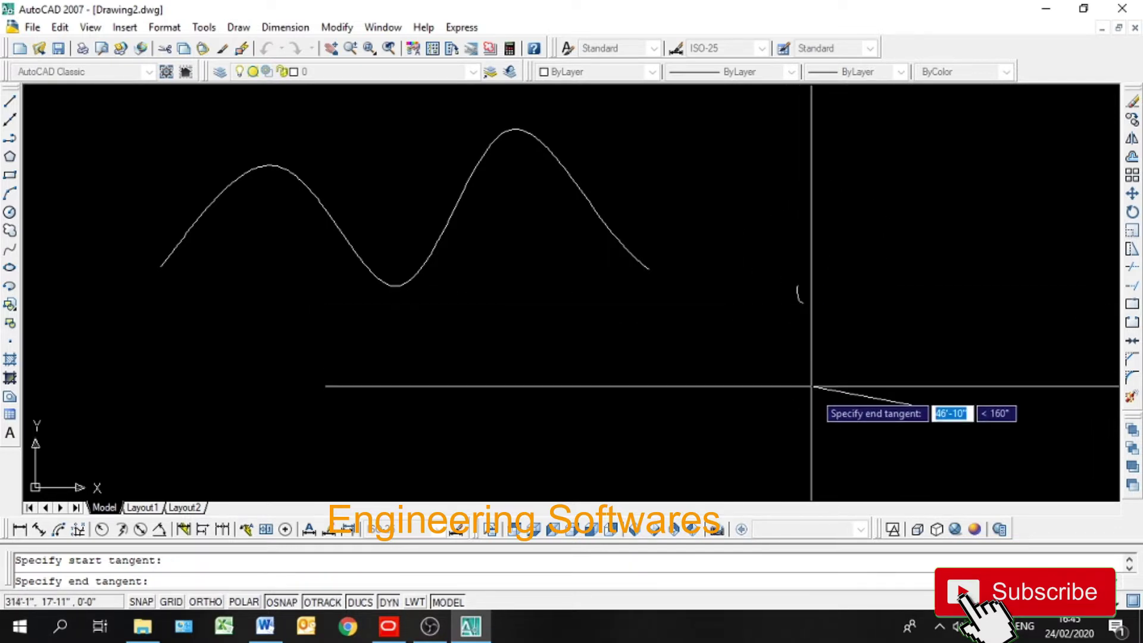
{"action": "left_click", "coordinate": [920, 416]}
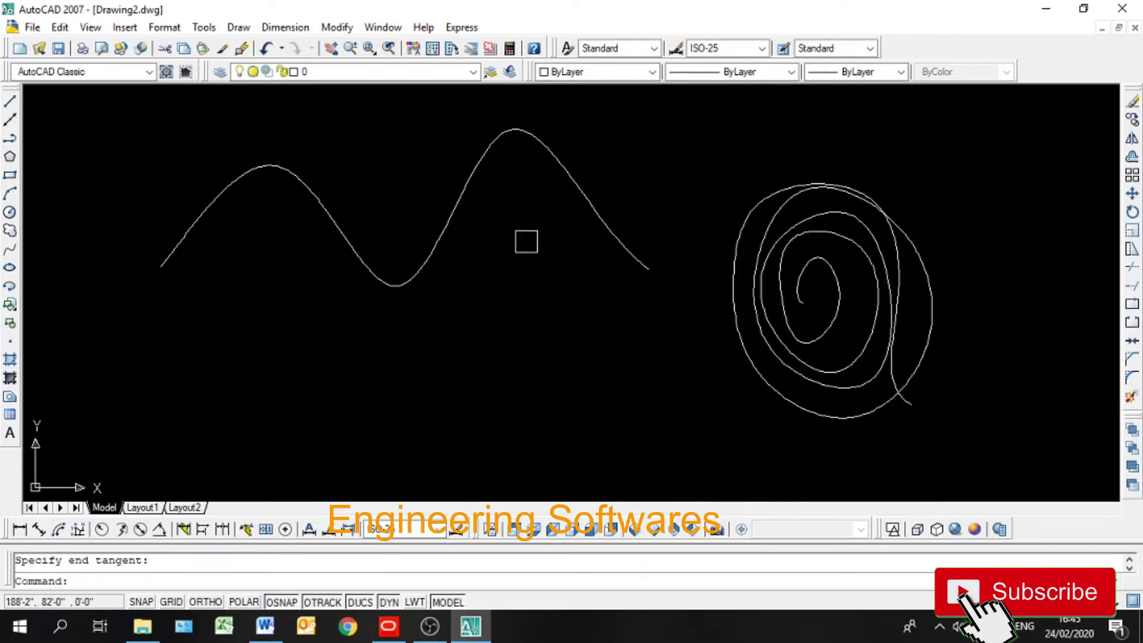
Pan the view left and start another spline.
{"action": "middle_click_drag", "start_coordinate": [781, 258], "coordinate": [498, 288]}
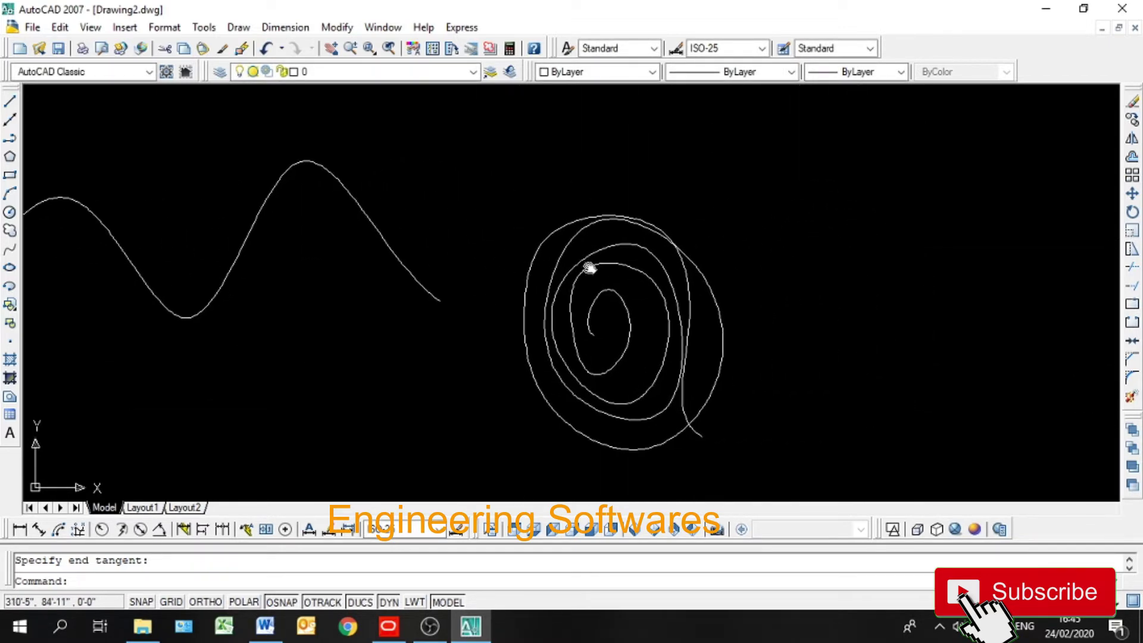
{"action": "middle_click_drag", "start_coordinate": [685, 260], "coordinate": [471, 251]}
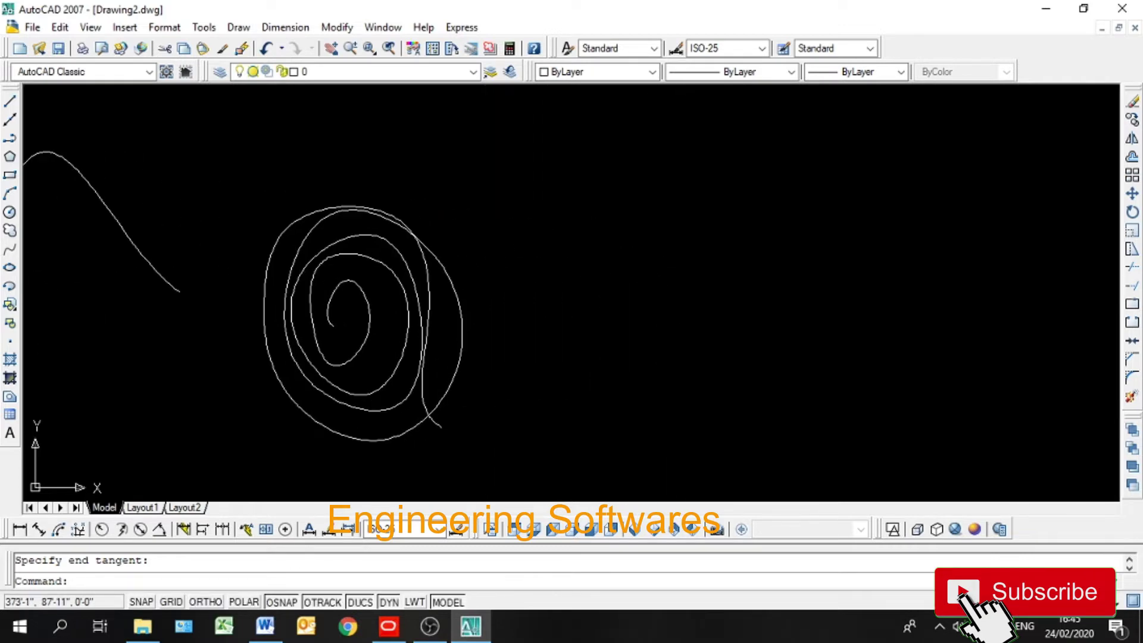
{"action": "type", "text": "spl"}
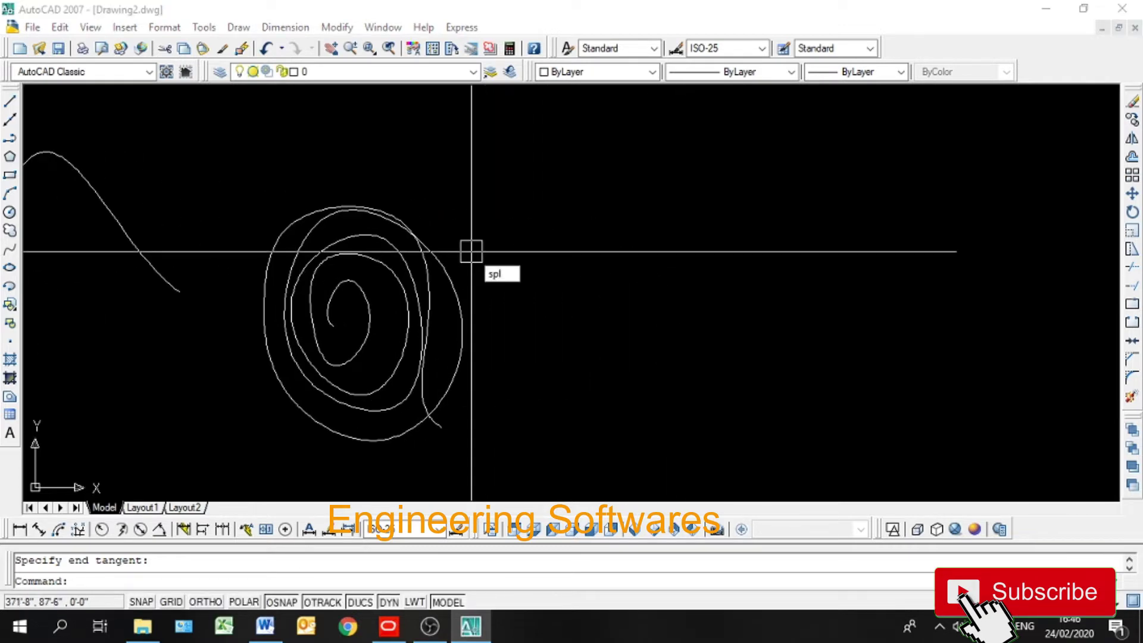
{"action": "key", "text": "Return"}
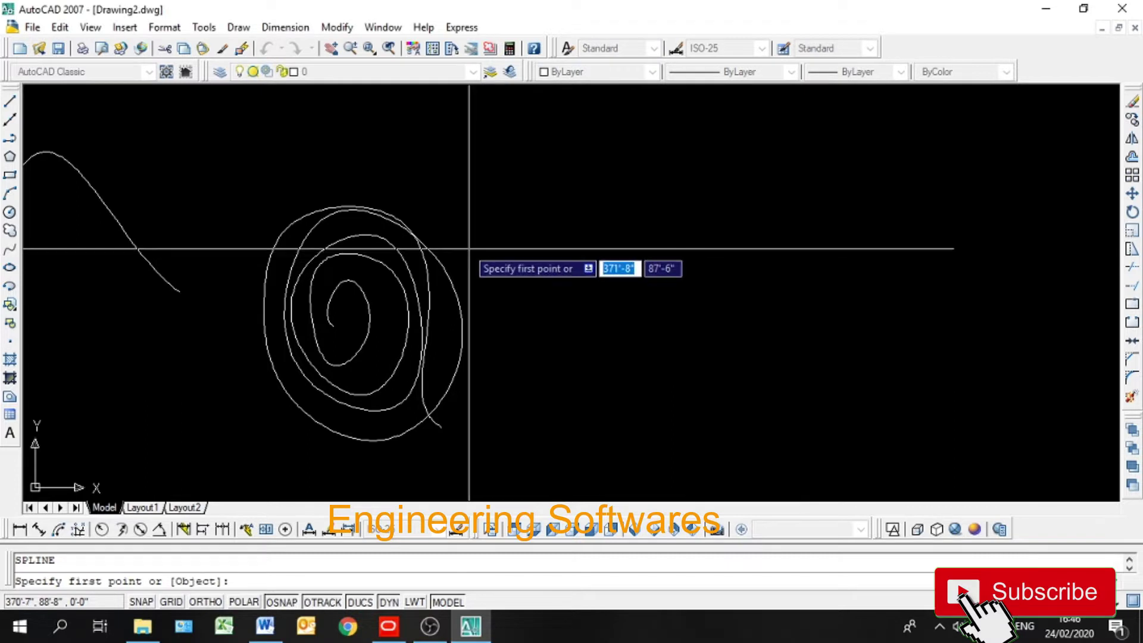
Draw a five-point spline with two humps to the right of the spiral.
{"action": "left_click", "coordinate": [498, 282]}
{"action": "left_click", "coordinate": [654, 125]}
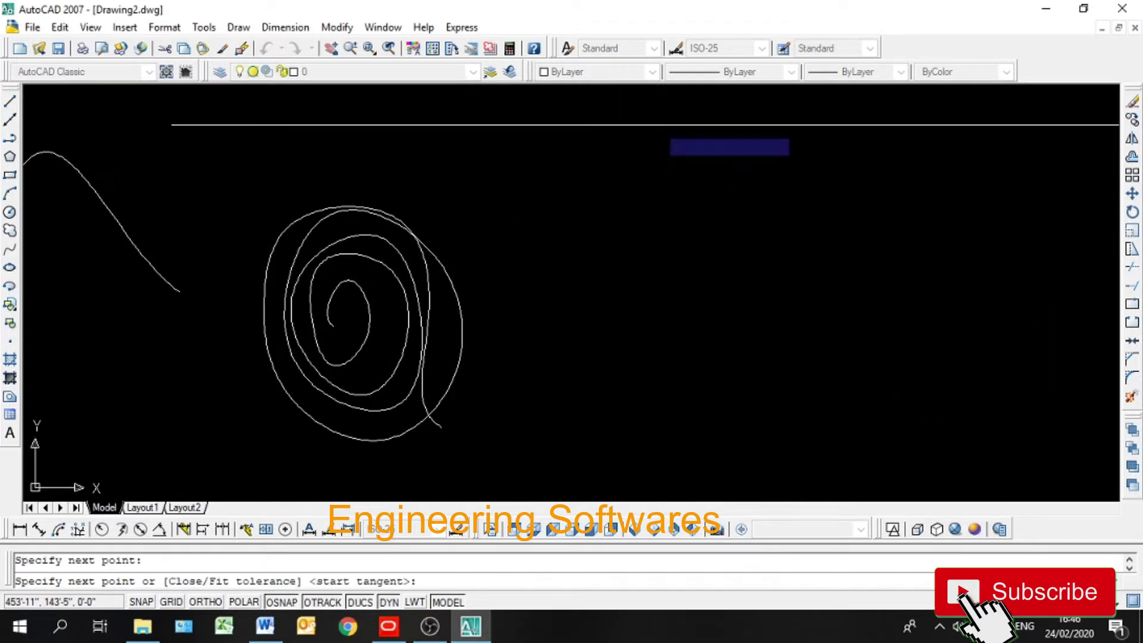
{"action": "left_click", "coordinate": [826, 290]}
{"action": "left_click", "coordinate": [973, 174]}
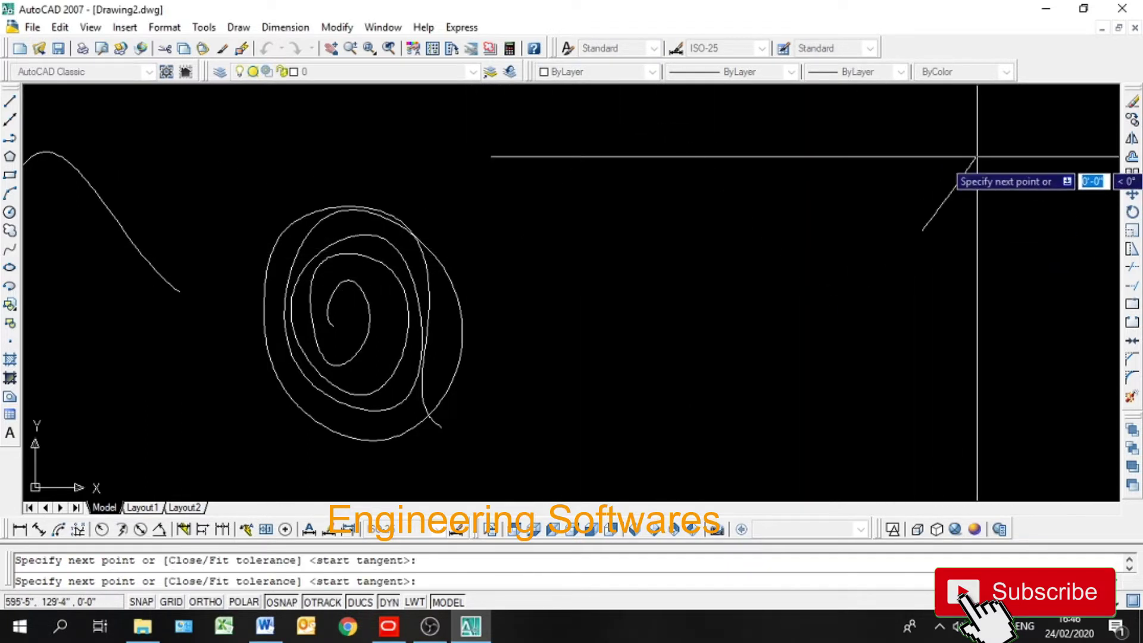
{"action": "left_click", "coordinate": [820, 381]}
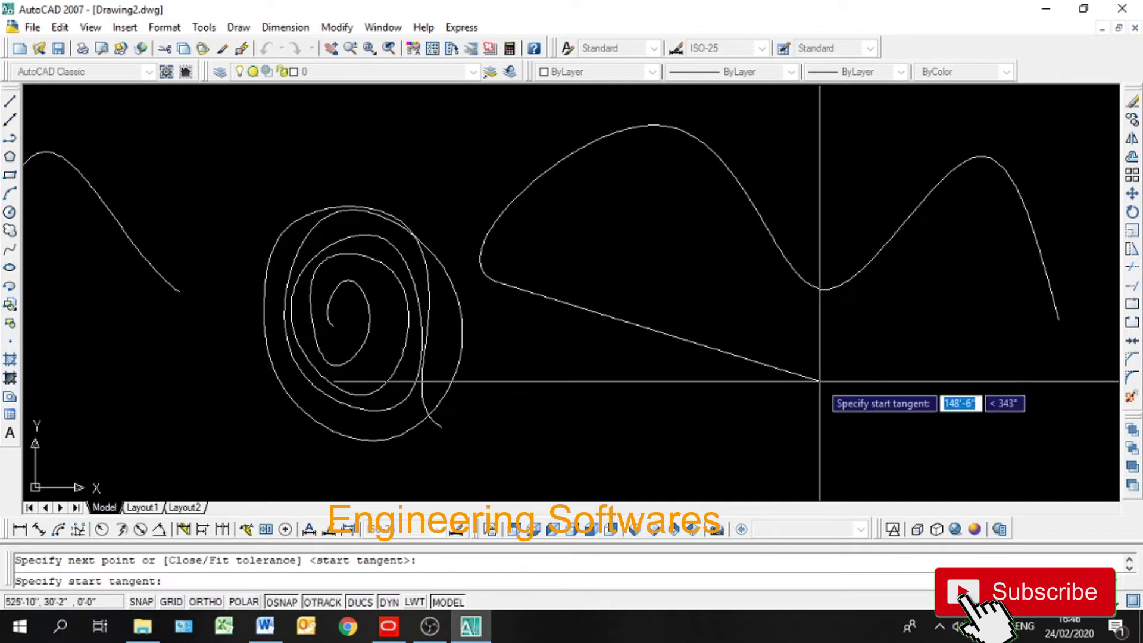
{"action": "key", "text": "Return"}
{"action": "key", "text": "Return"}
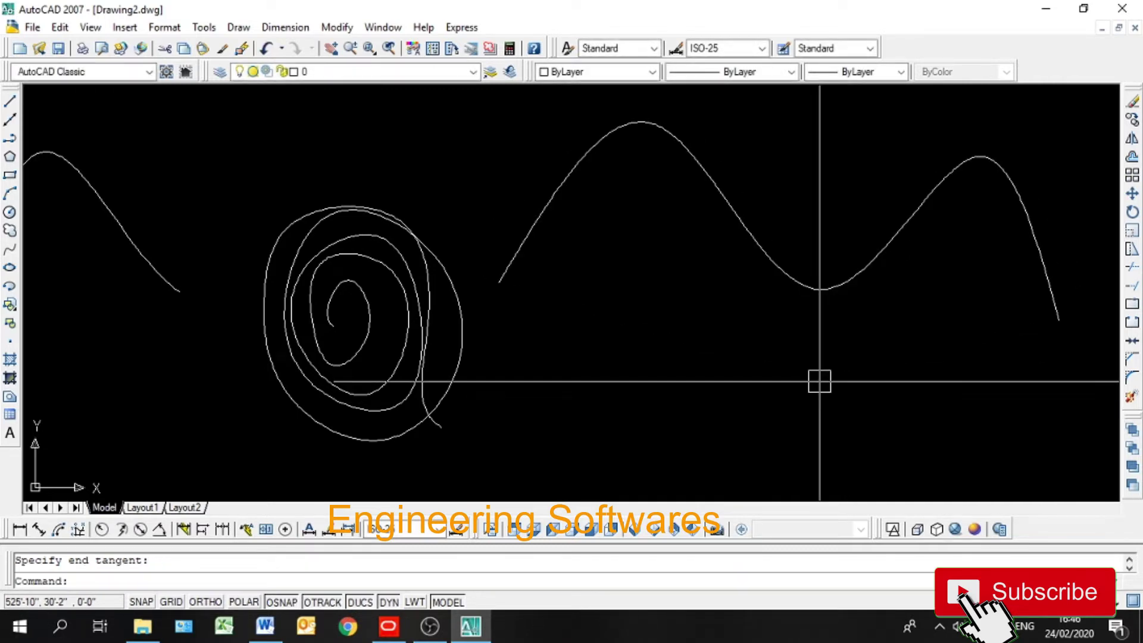
Select the new spline and check the lesson slide in Word.
{"action": "left_click", "coordinate": [788, 276]}
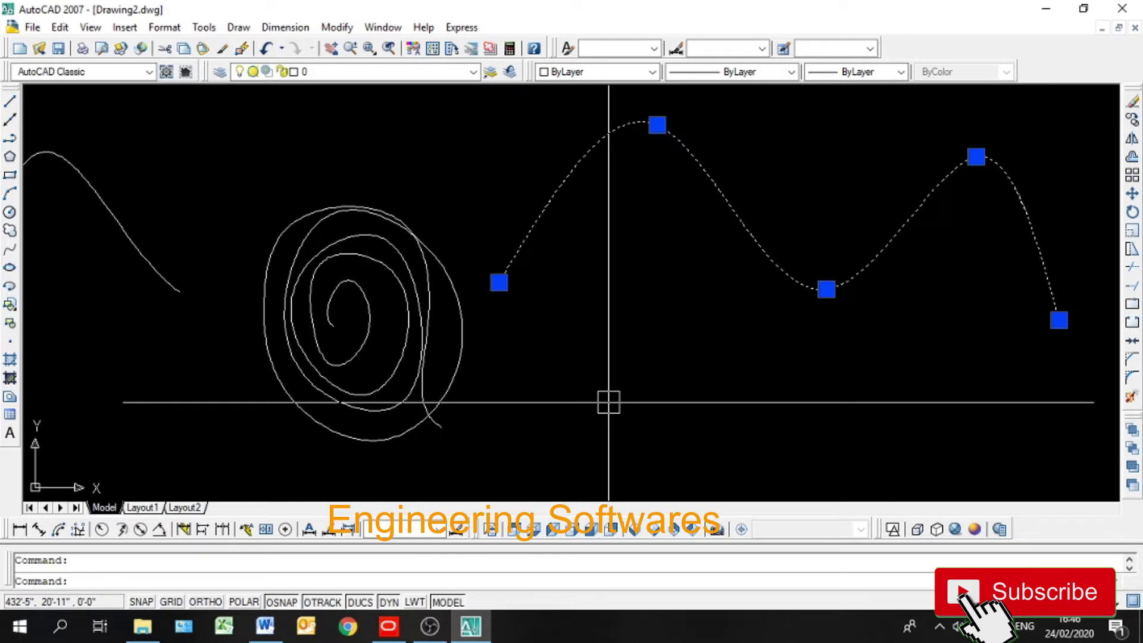
{"action": "left_click", "coordinate": [264, 626]}
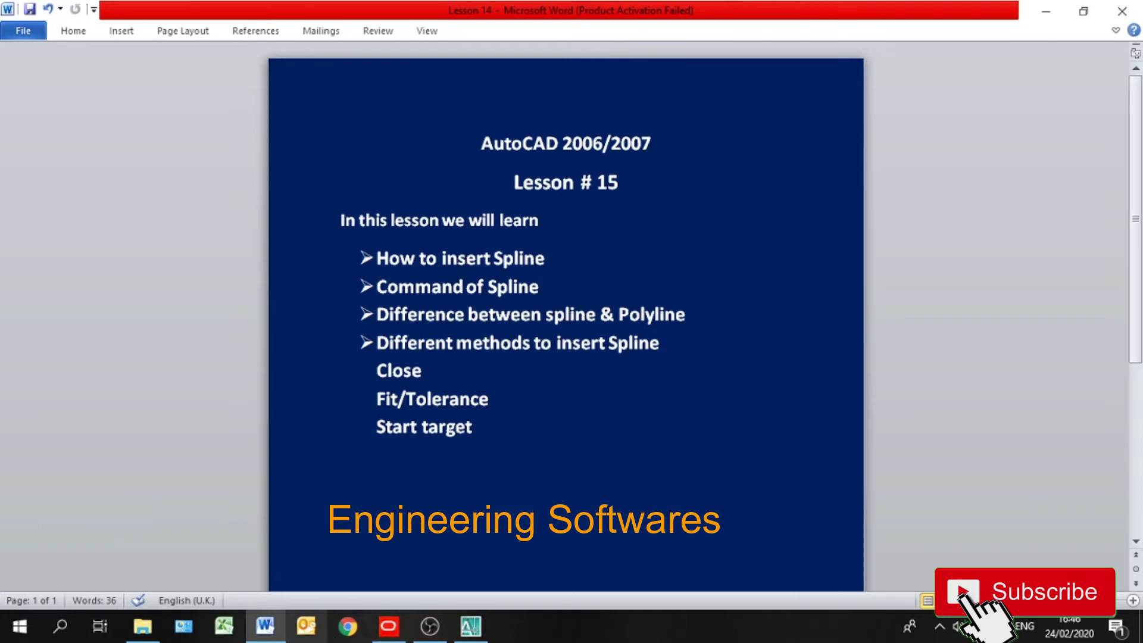
{"action": "left_click", "coordinate": [475, 631]}
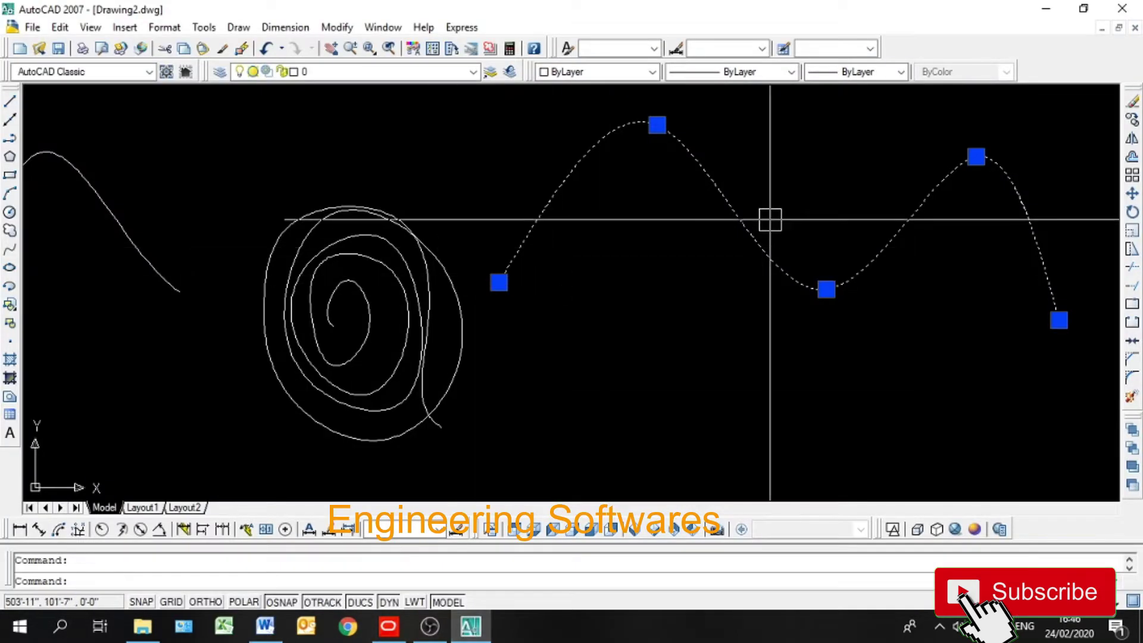
Erase the wavy spline and draw a five-vertex zigzag polyline with two peaks instead.
{"action": "key", "text": "Delete"}
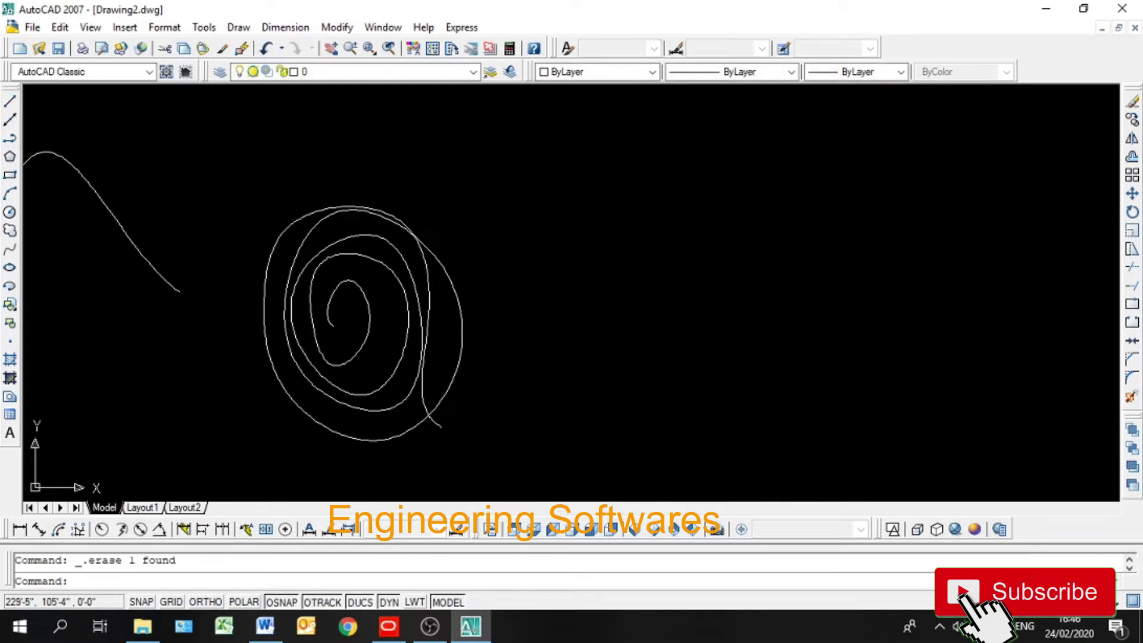
{"action": "left_click", "coordinate": [8, 140]}
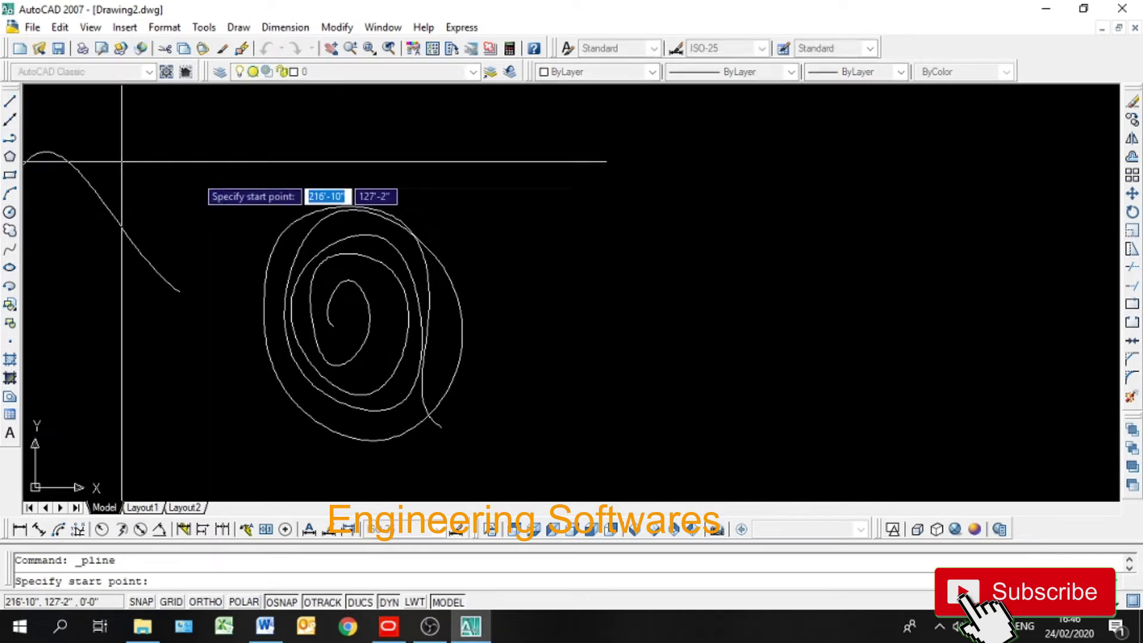
{"action": "left_click", "coordinate": [583, 332]}
{"action": "left_click", "coordinate": [708, 172]}
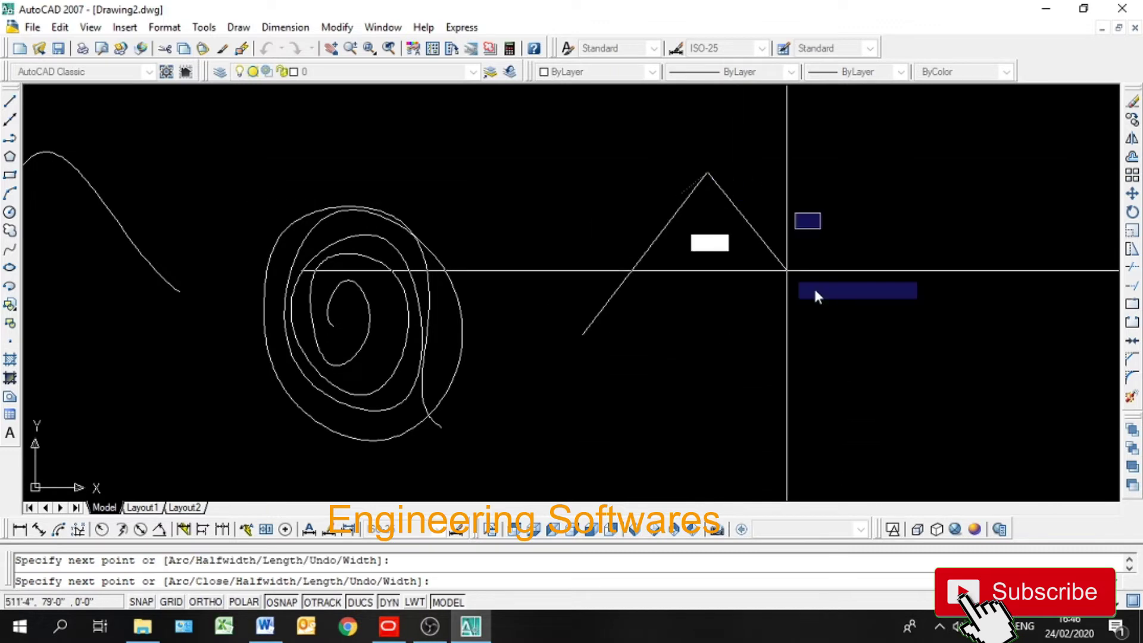
{"action": "left_click", "coordinate": [837, 335]}
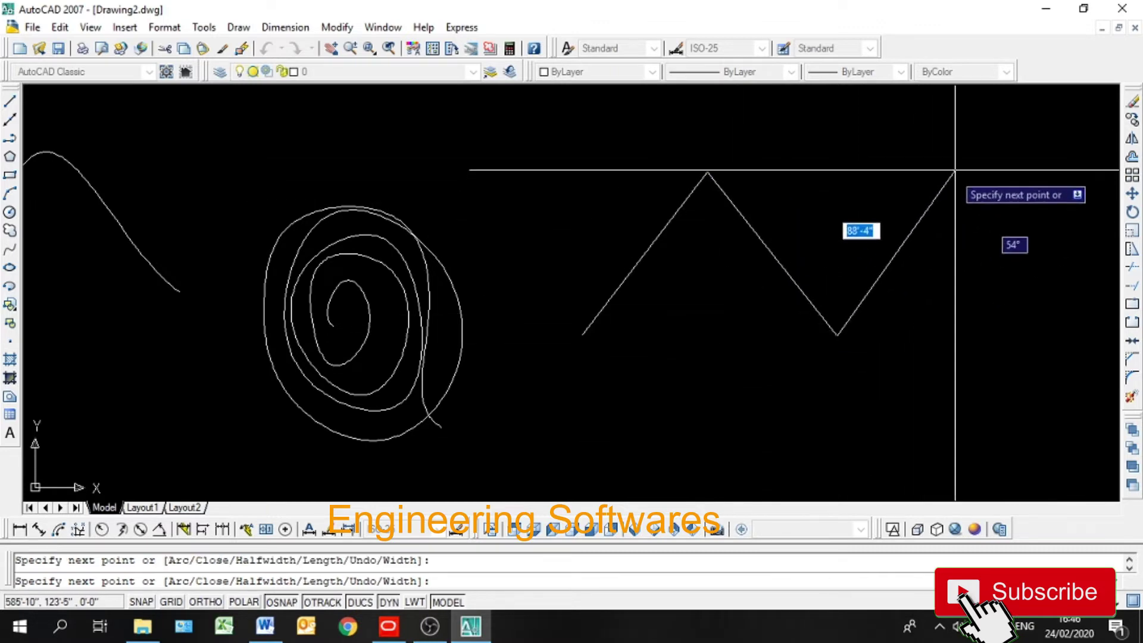
{"action": "left_click", "coordinate": [957, 168]}
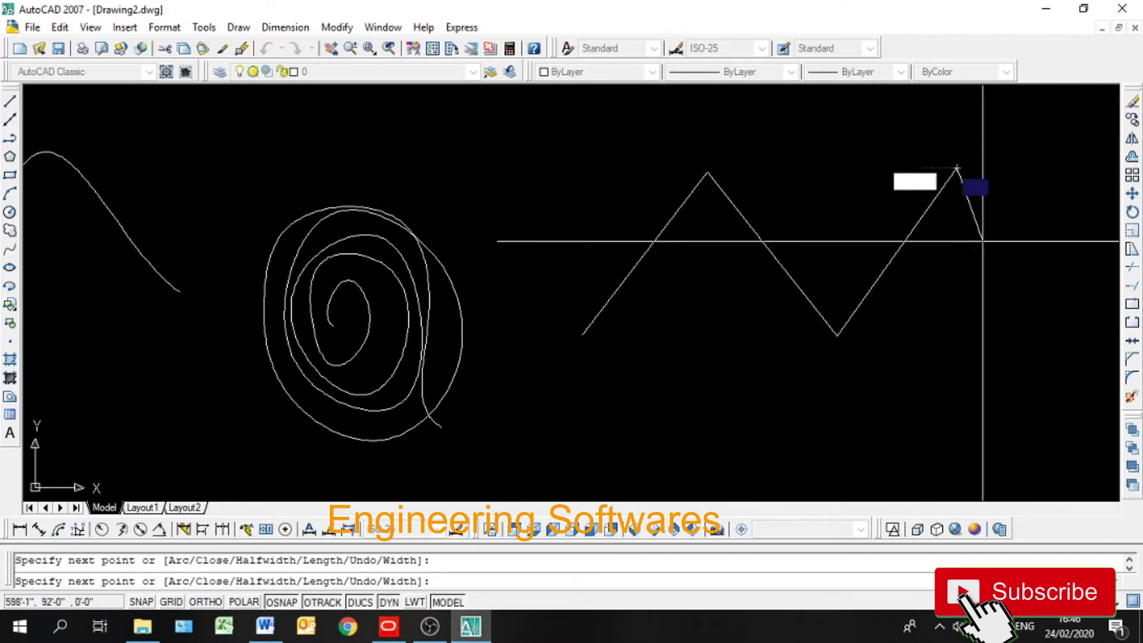
{"action": "left_click", "coordinate": [1043, 332]}
{"action": "key", "text": "Return"}
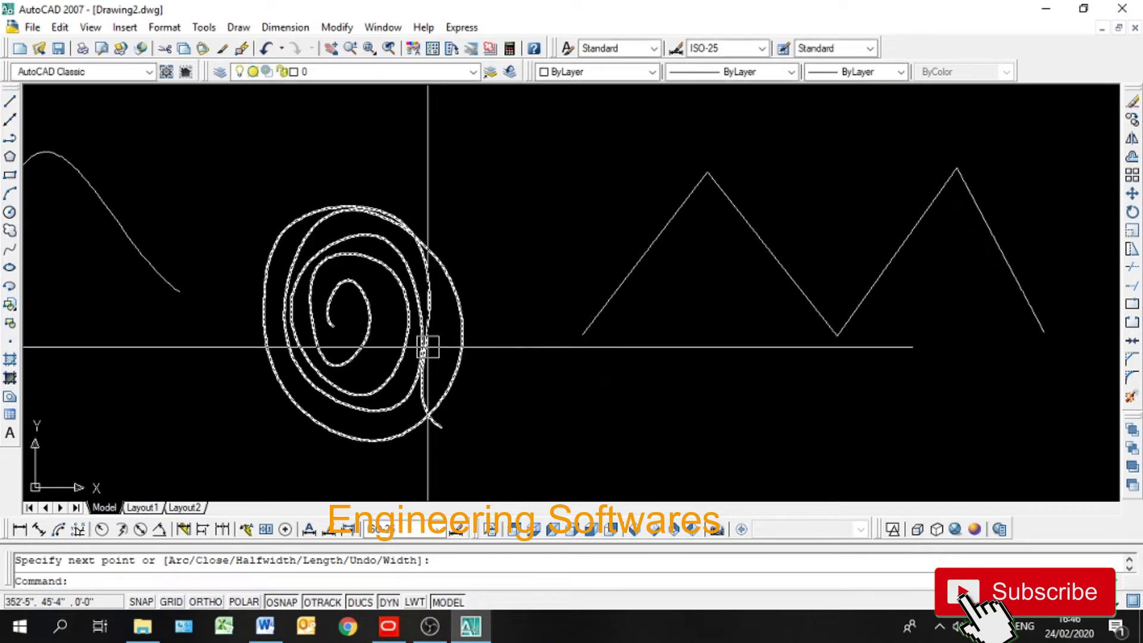
{"action": "middle_click_drag", "start_coordinate": [447, 339], "coordinate": [266, 339]}
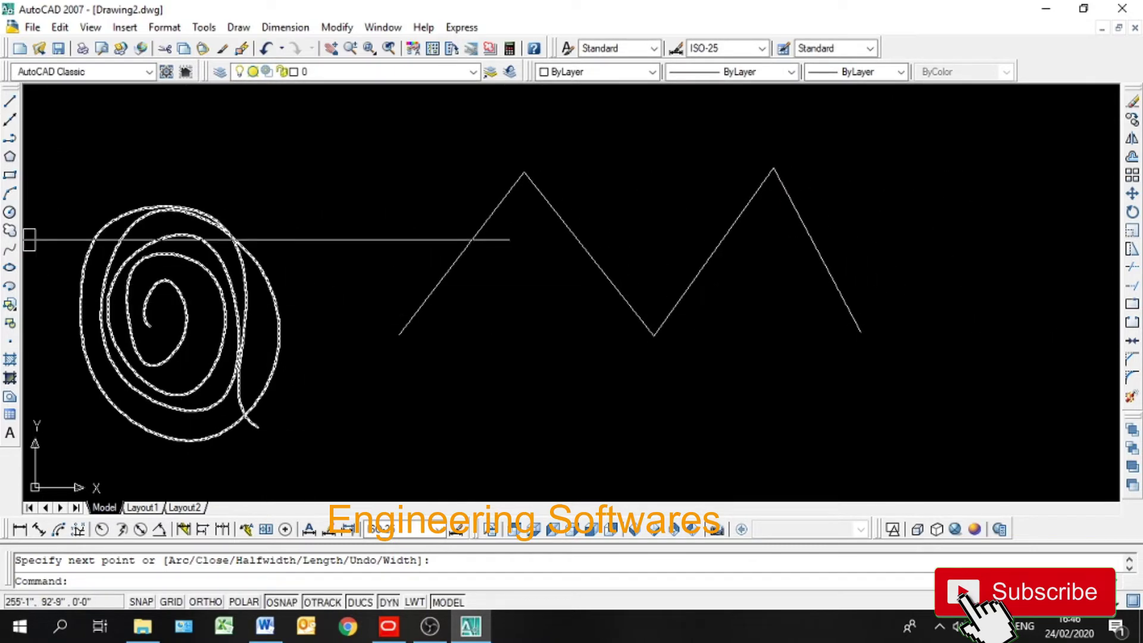
Trace a spline through the zigzag's left end, both peaks and valley, accepting default tangents.
{"action": "left_click", "coordinate": [10, 248]}
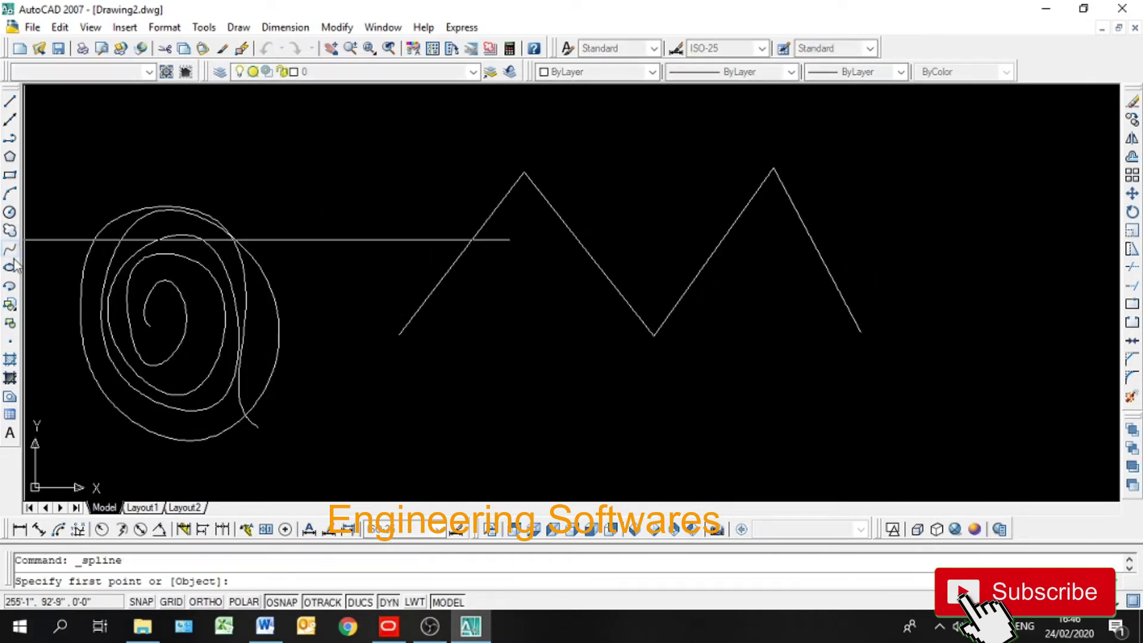
{"action": "left_click", "coordinate": [399, 334]}
{"action": "left_click", "coordinate": [524, 172]}
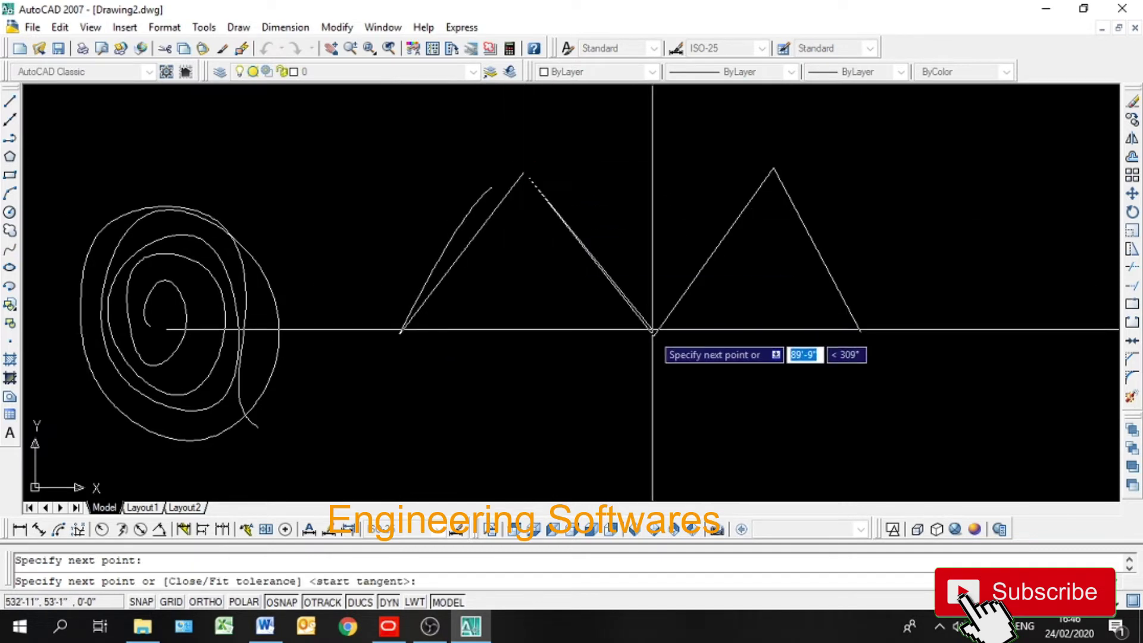
{"action": "left_click", "coordinate": [654, 335]}
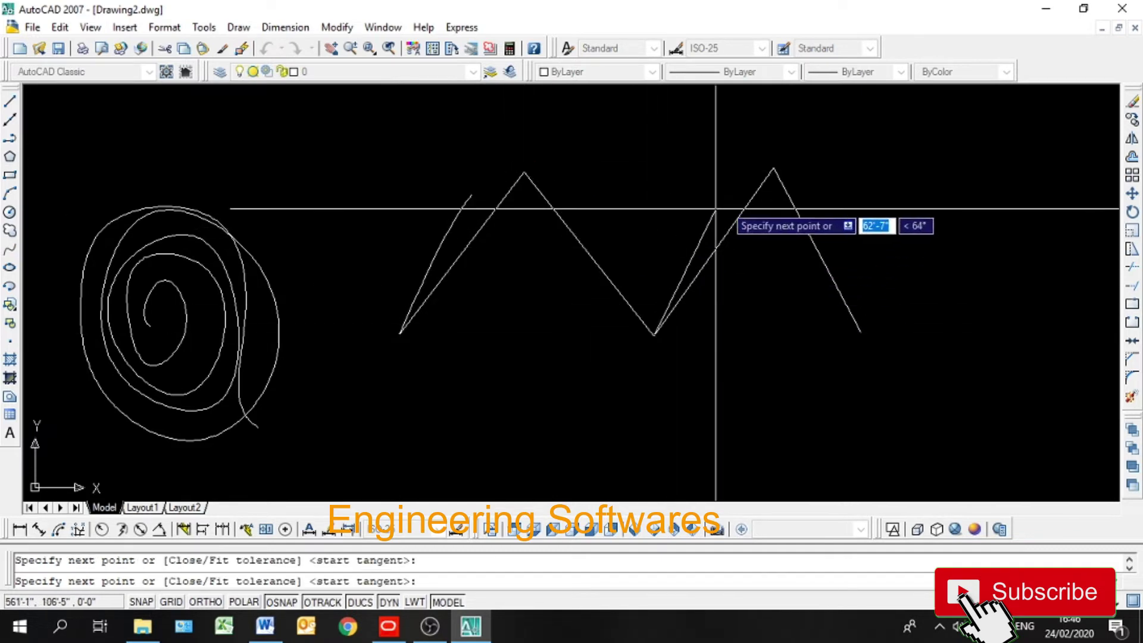
{"action": "left_click", "coordinate": [773, 167]}
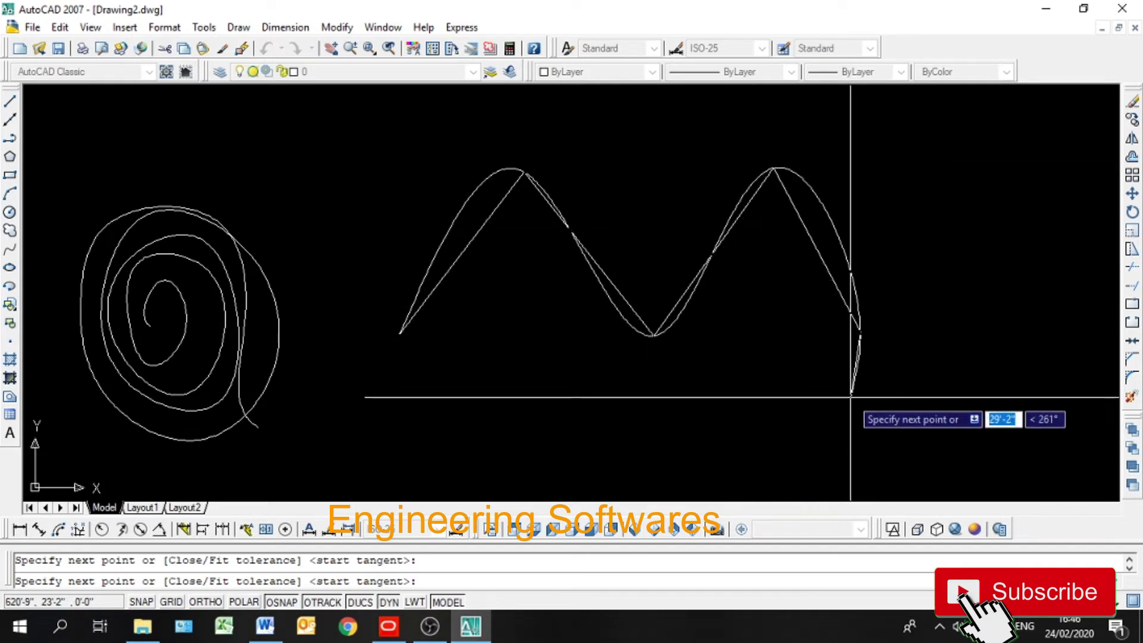
{"action": "key", "text": "Return"}
{"action": "key", "text": "Return"}
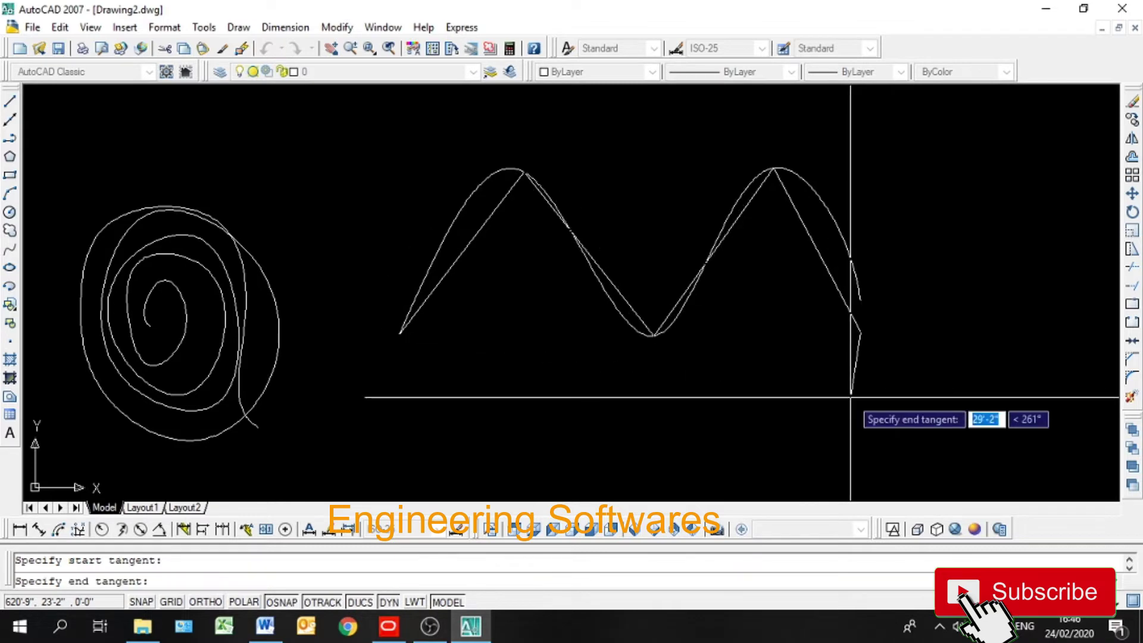
{"action": "key", "text": "Return"}
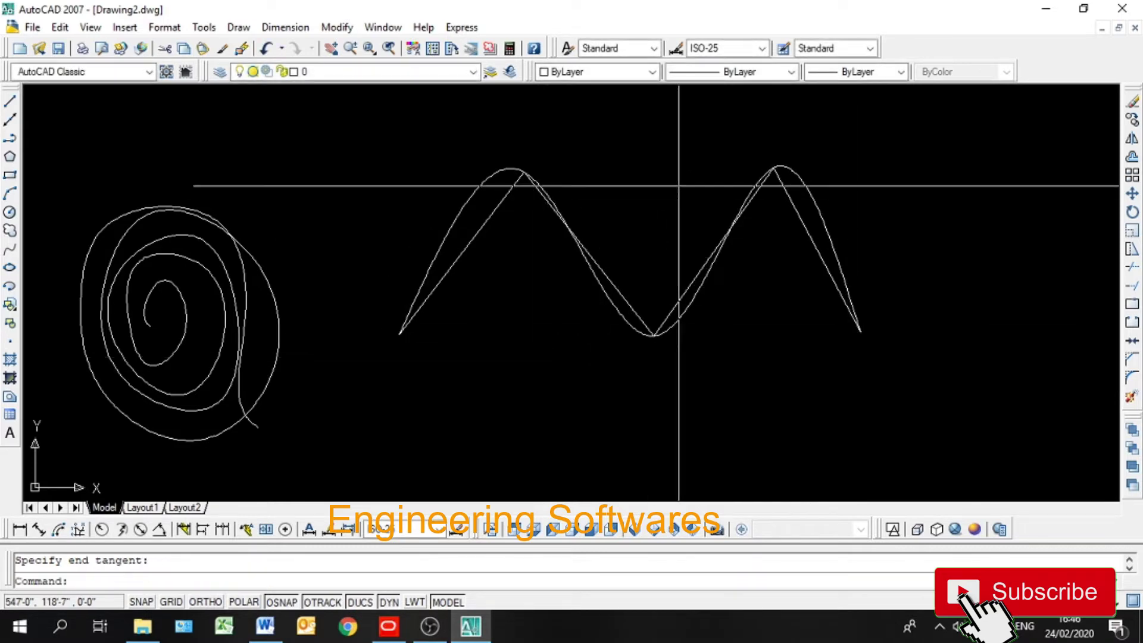
{"action": "middle_click_drag", "start_coordinate": [714, 318], "coordinate": [697, 288]}
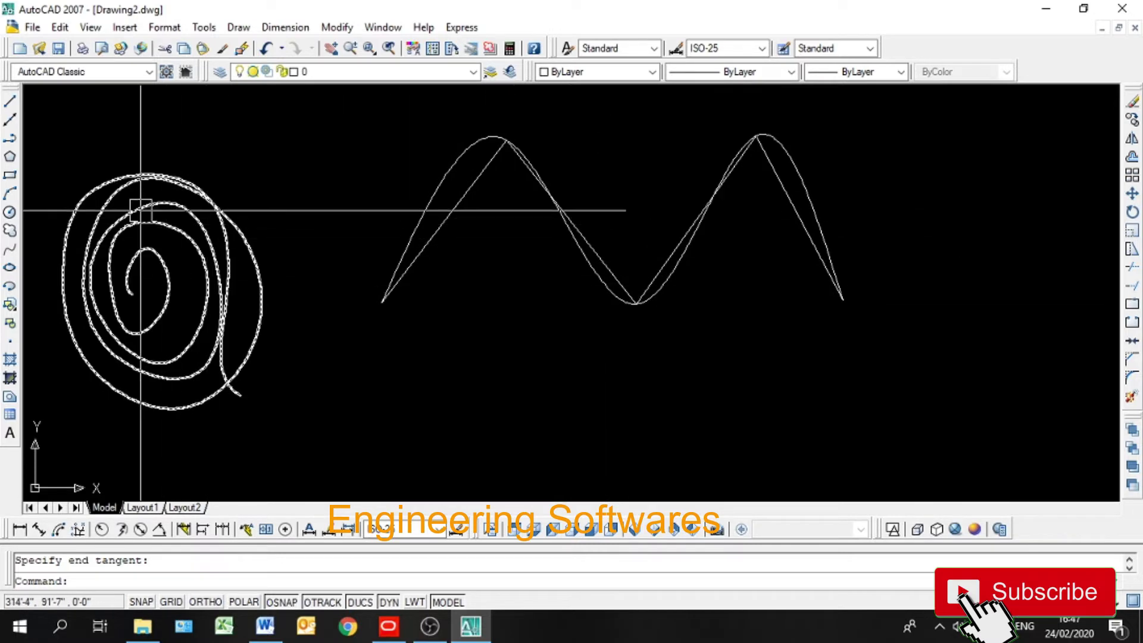
Start a polyline below the spiral and draw its first arc segments in arc mode.
{"action": "left_click", "coordinate": [10, 141]}
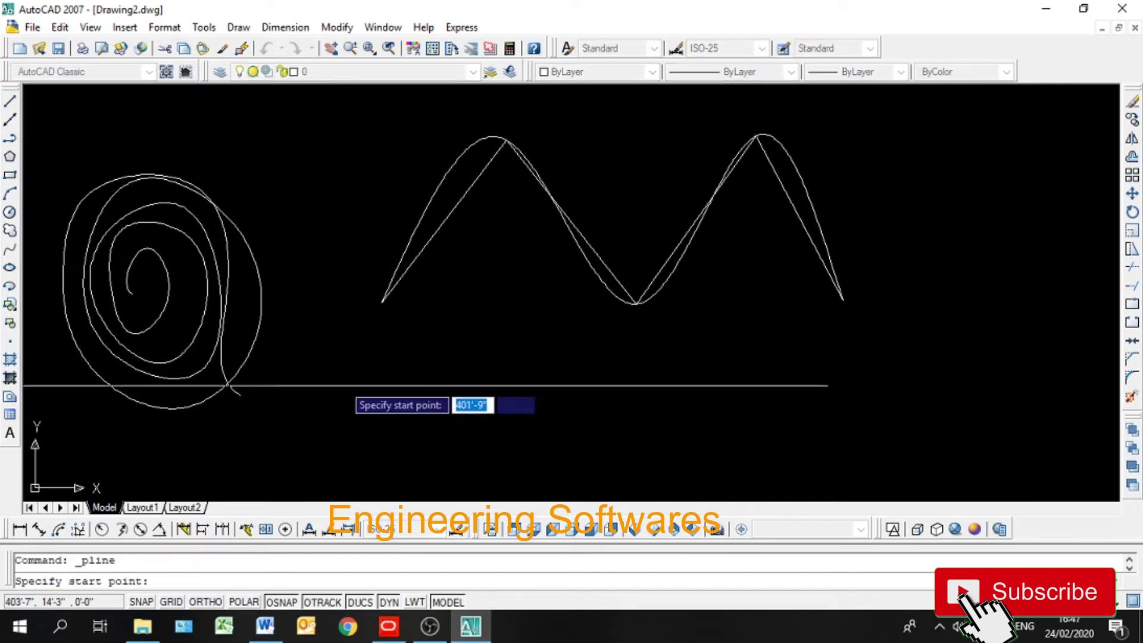
{"action": "left_click", "coordinate": [342, 377]}
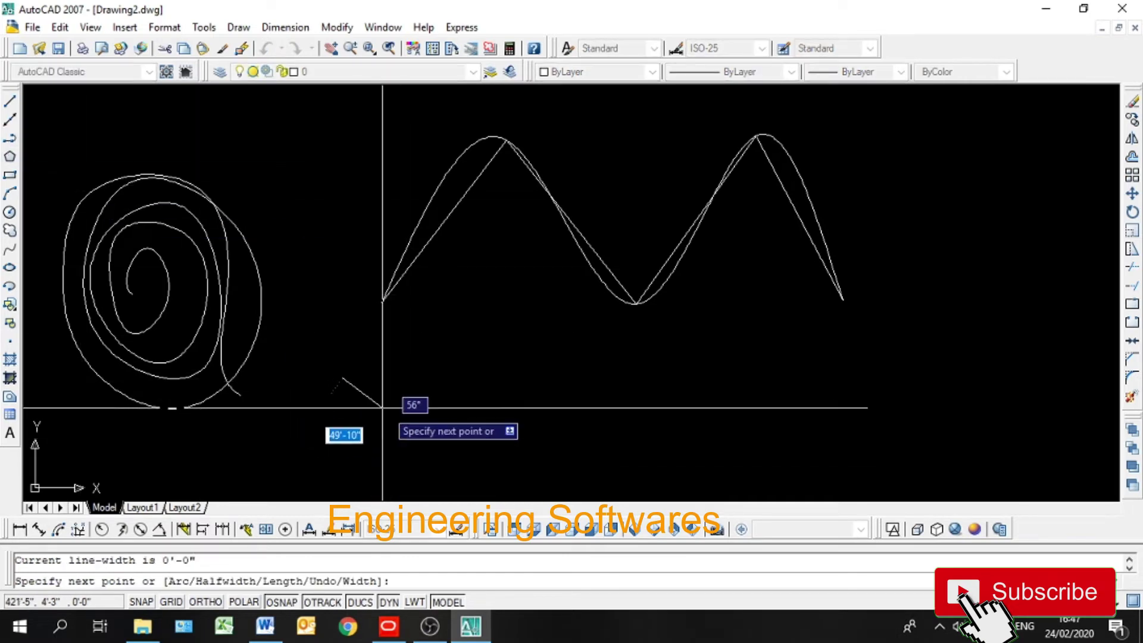
{"action": "type", "text": "a"}
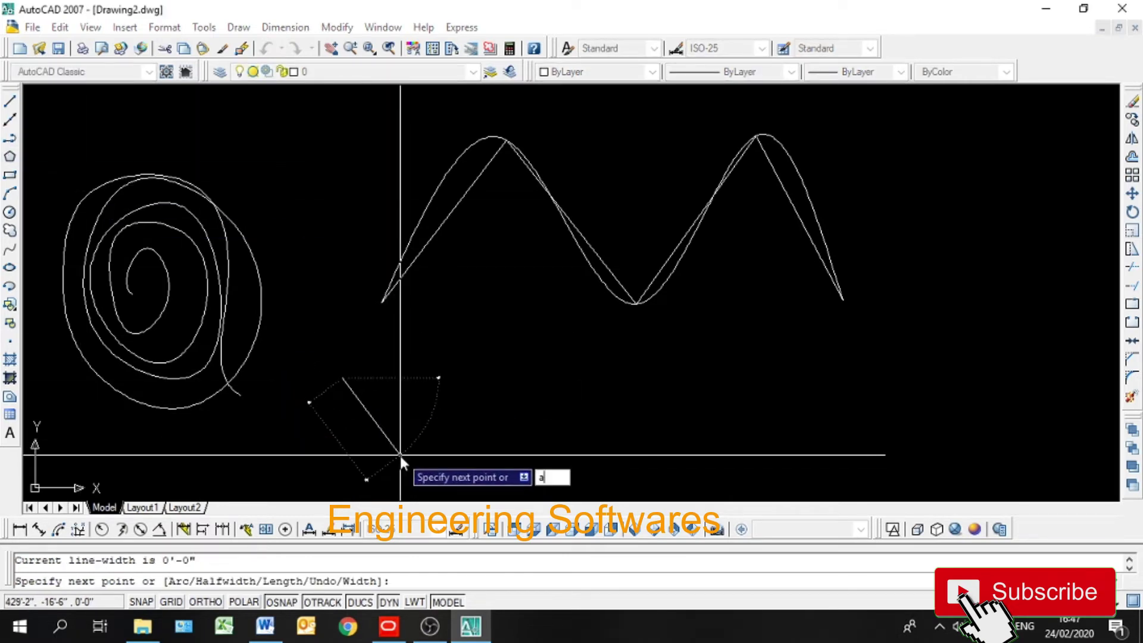
{"action": "key", "text": "Return"}
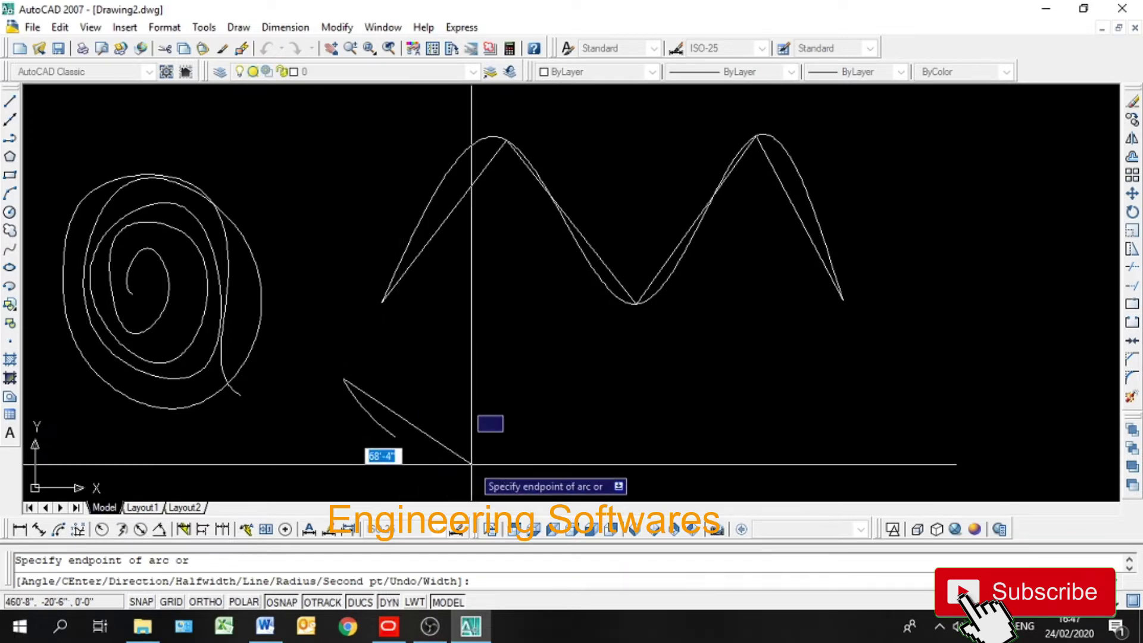
{"action": "left_click", "coordinate": [474, 464]}
{"action": "left_click", "coordinate": [569, 351]}
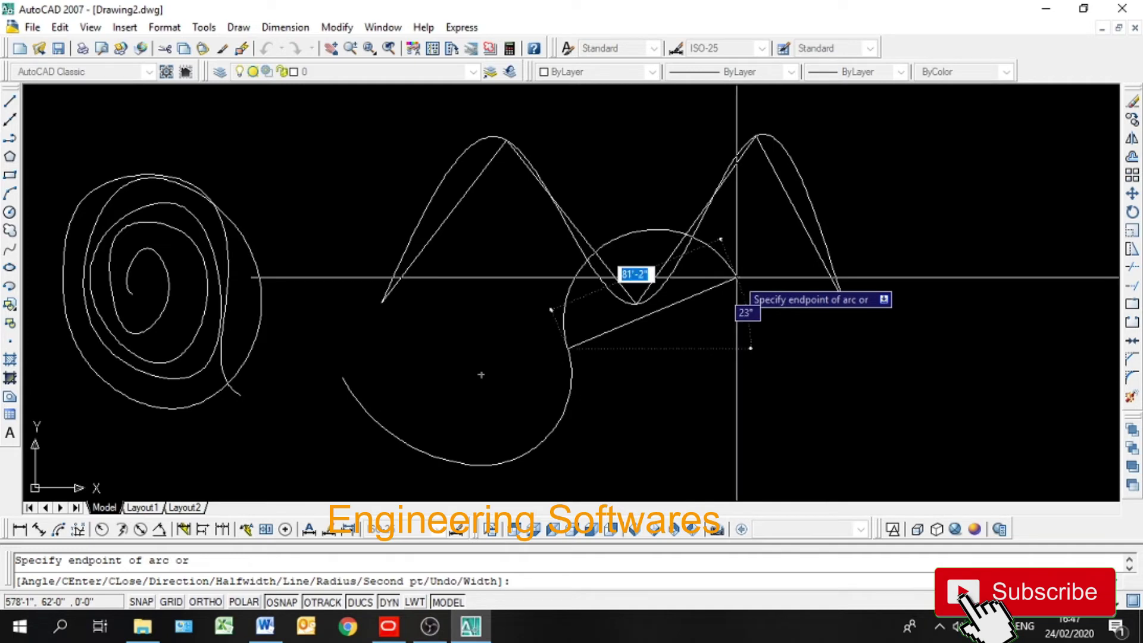
{"action": "left_click", "coordinate": [736, 260]}
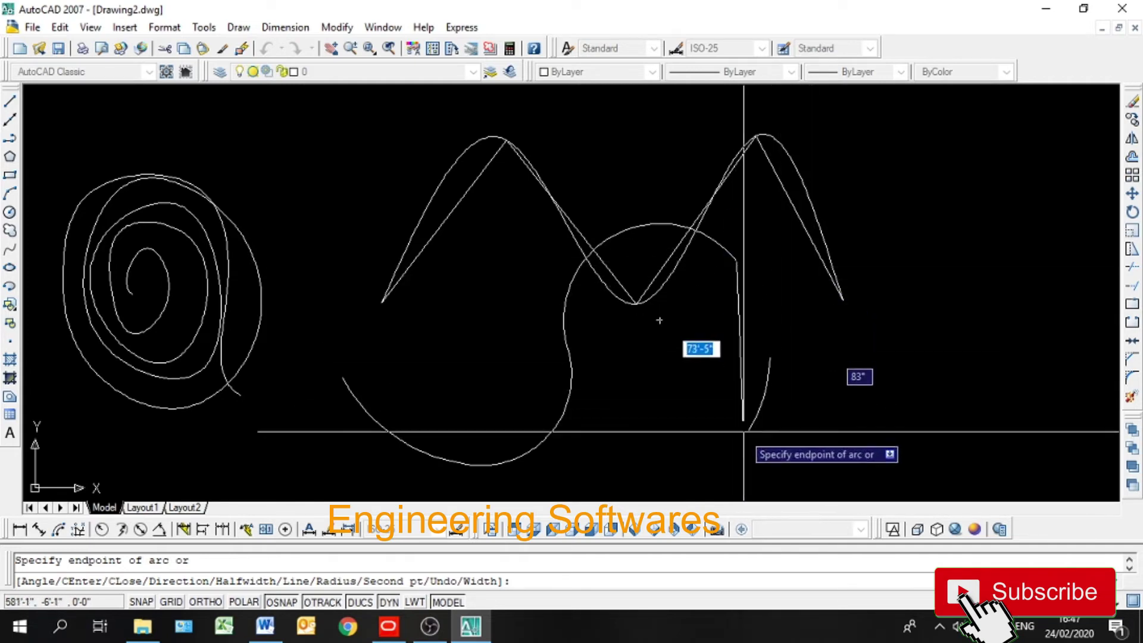
{"action": "left_click", "coordinate": [740, 433]}
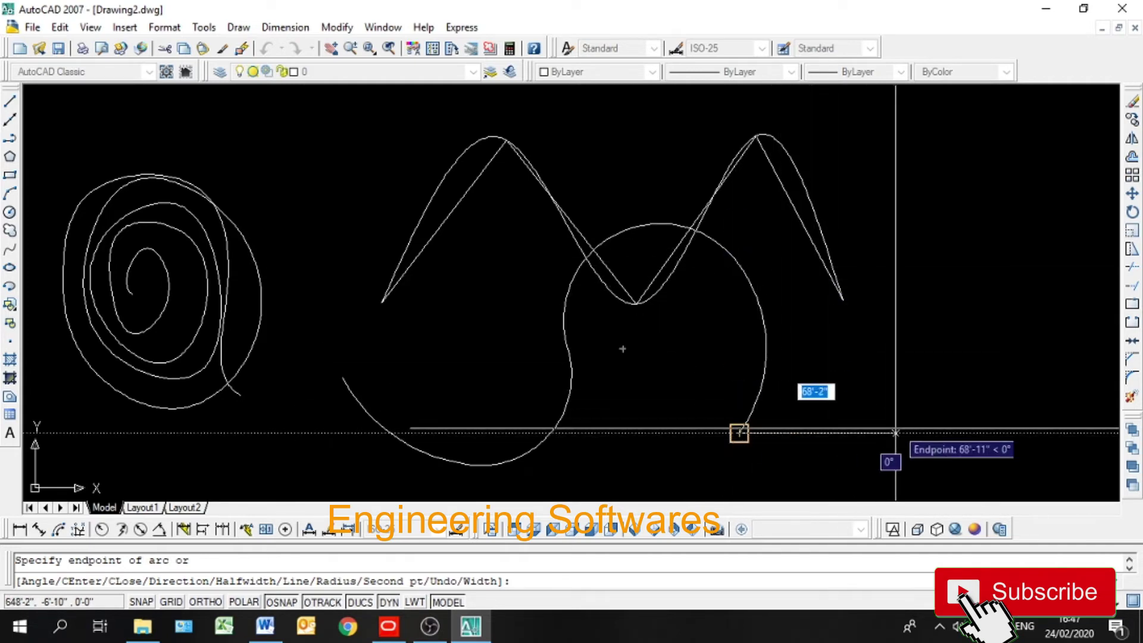
Continue the arc polyline into a curl beside the zigzag's right end and finish it.
{"action": "left_click", "coordinate": [823, 431]}
{"action": "left_click", "coordinate": [895, 334]}
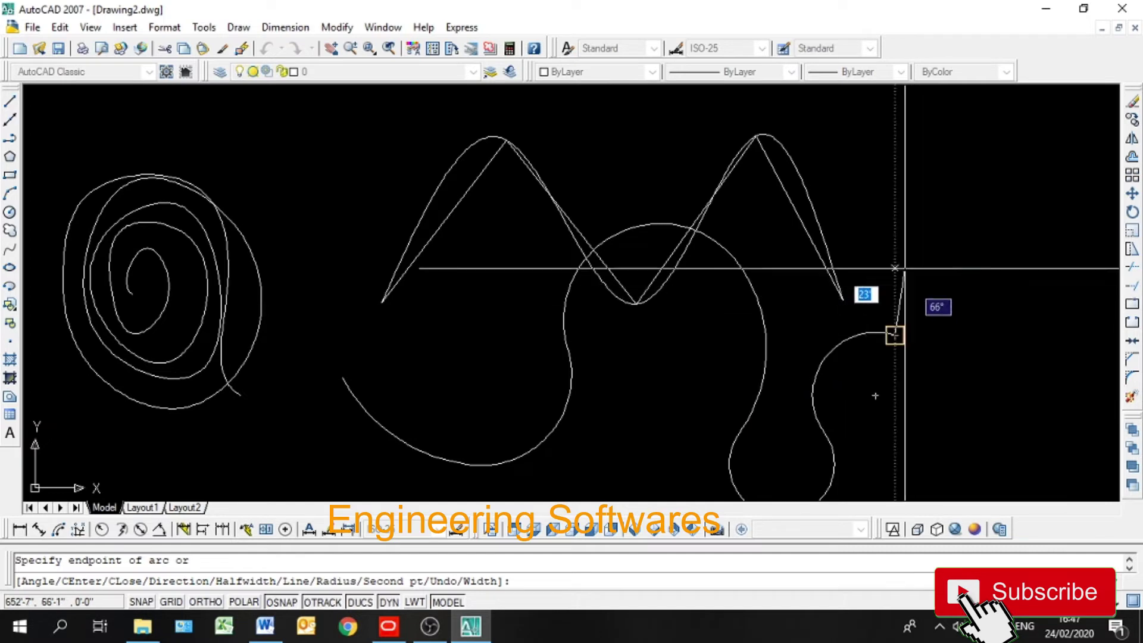
{"action": "left_click", "coordinate": [881, 243]}
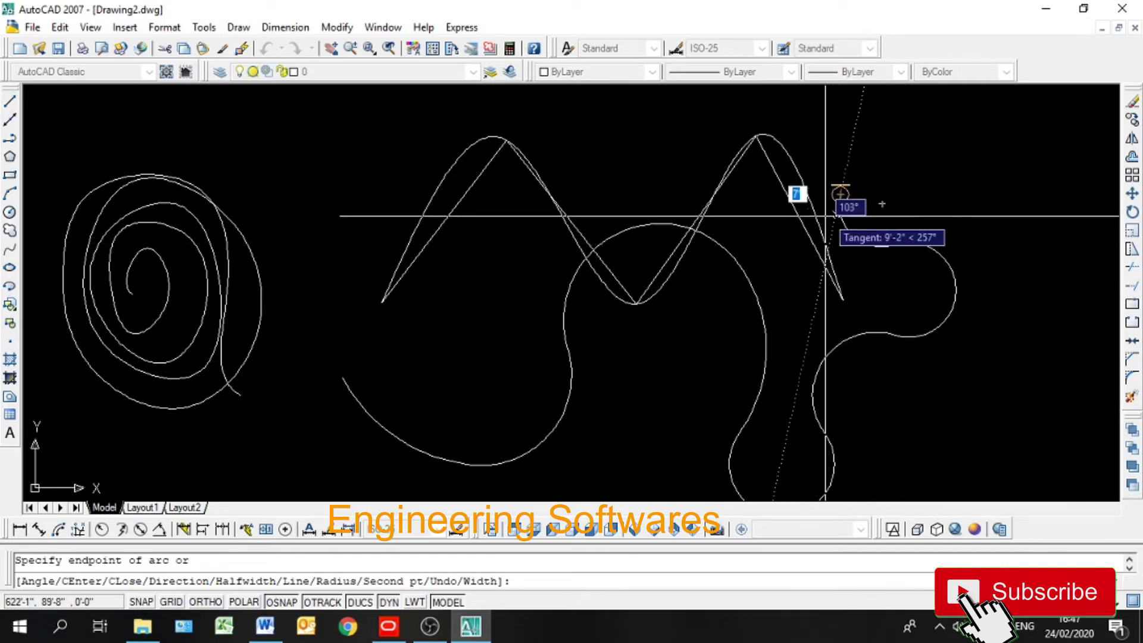
{"action": "left_click", "coordinate": [825, 216]}
{"action": "key", "text": "Return"}
{"action": "middle_click_drag", "start_coordinate": [833, 279], "coordinate": [582, 255]}
{"action": "scroll", "coordinate": [645, 263], "scroll_direction": "down", "scroll_amount": 3}
{"action": "middle_click_drag", "start_coordinate": [748, 258], "coordinate": [536, 262]}
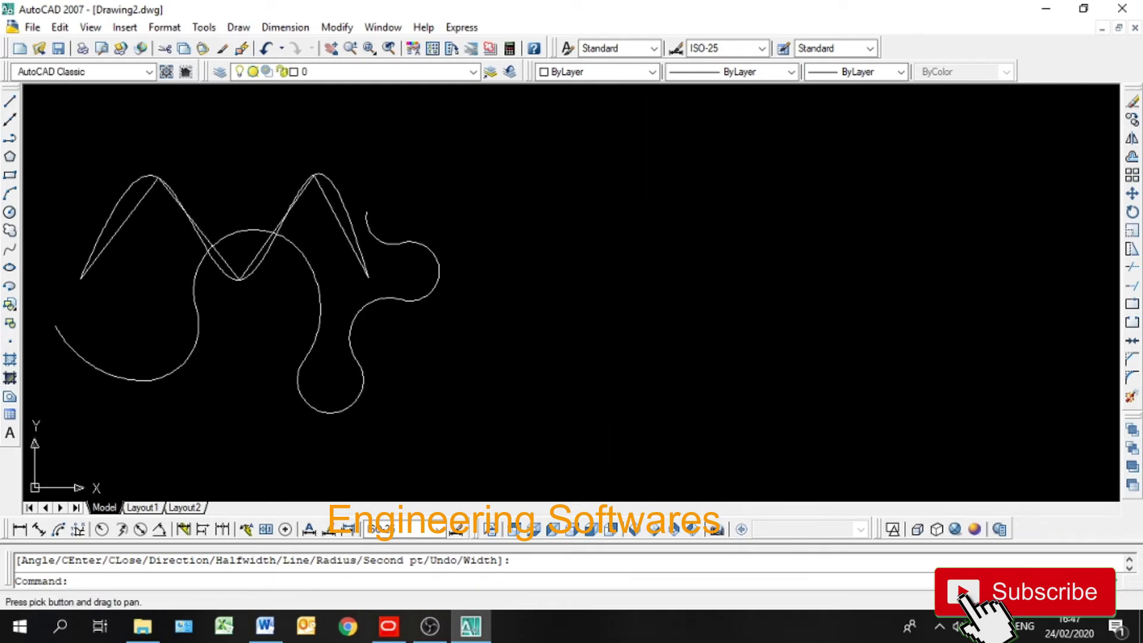
{"action": "left_click", "coordinate": [10, 249]}
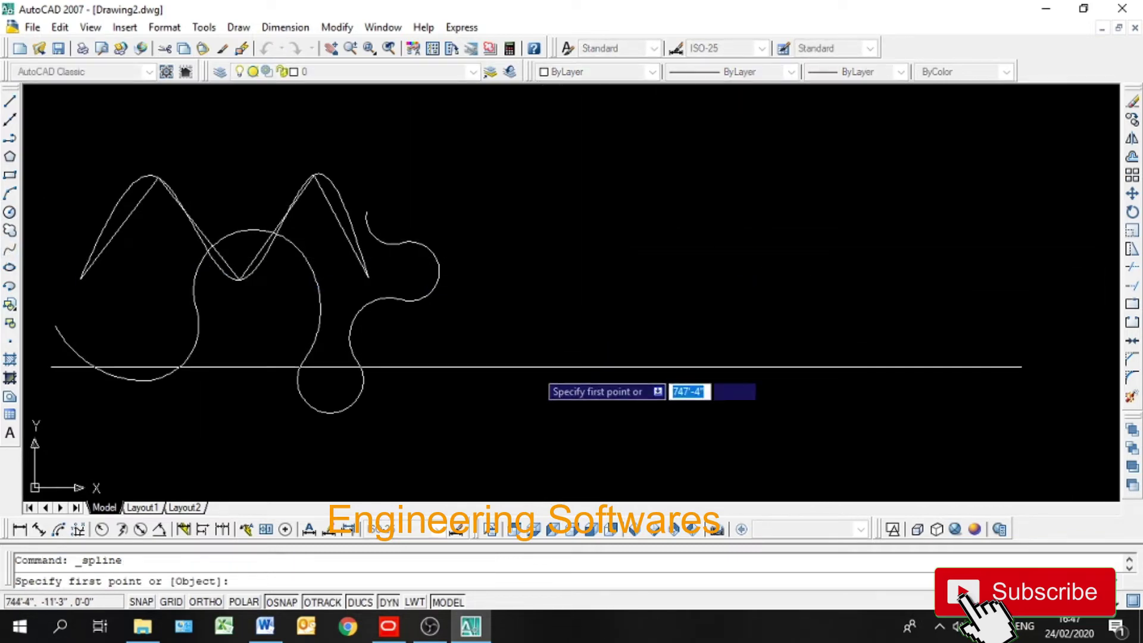
{"action": "left_click", "coordinate": [519, 372]}
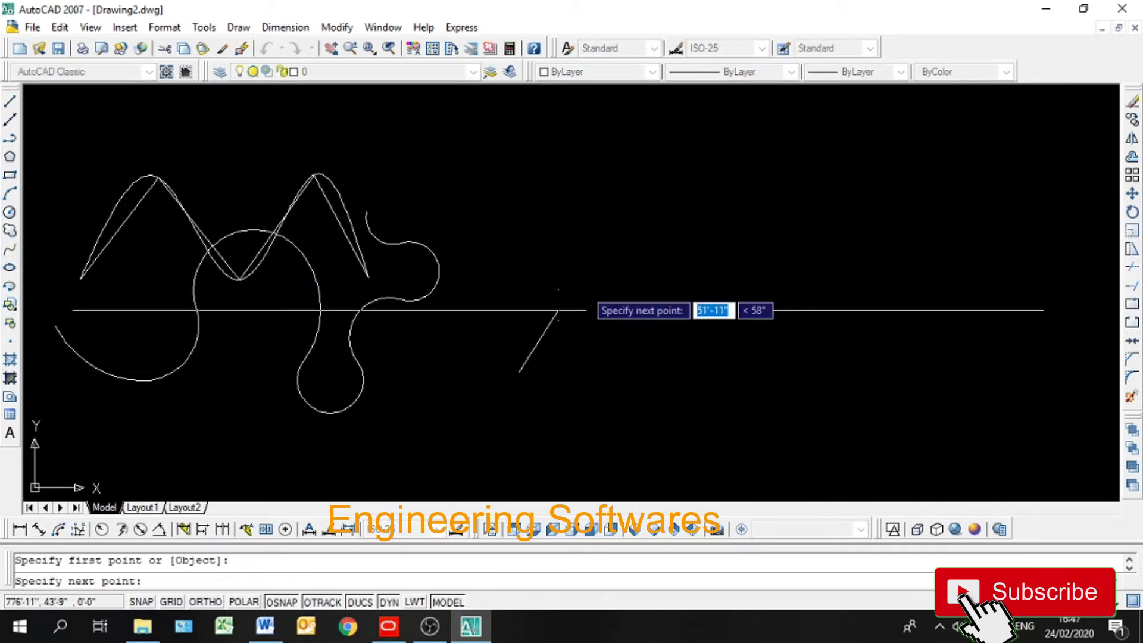
{"action": "left_click", "coordinate": [653, 208]}
{"action": "left_click", "coordinate": [835, 386]}
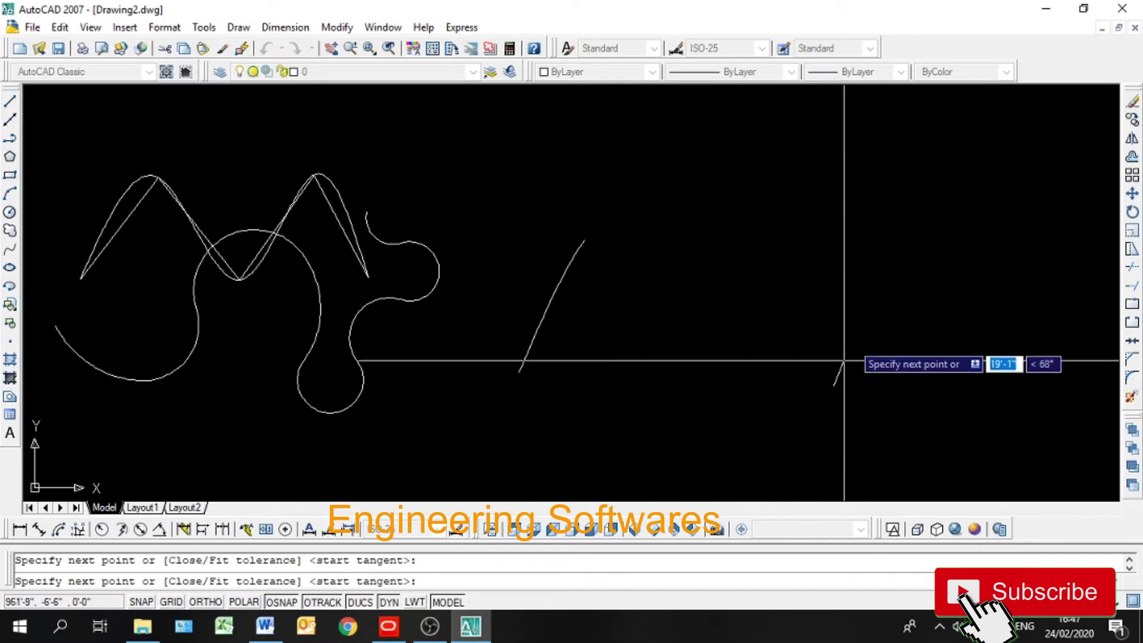
{"action": "left_click", "coordinate": [925, 191]}
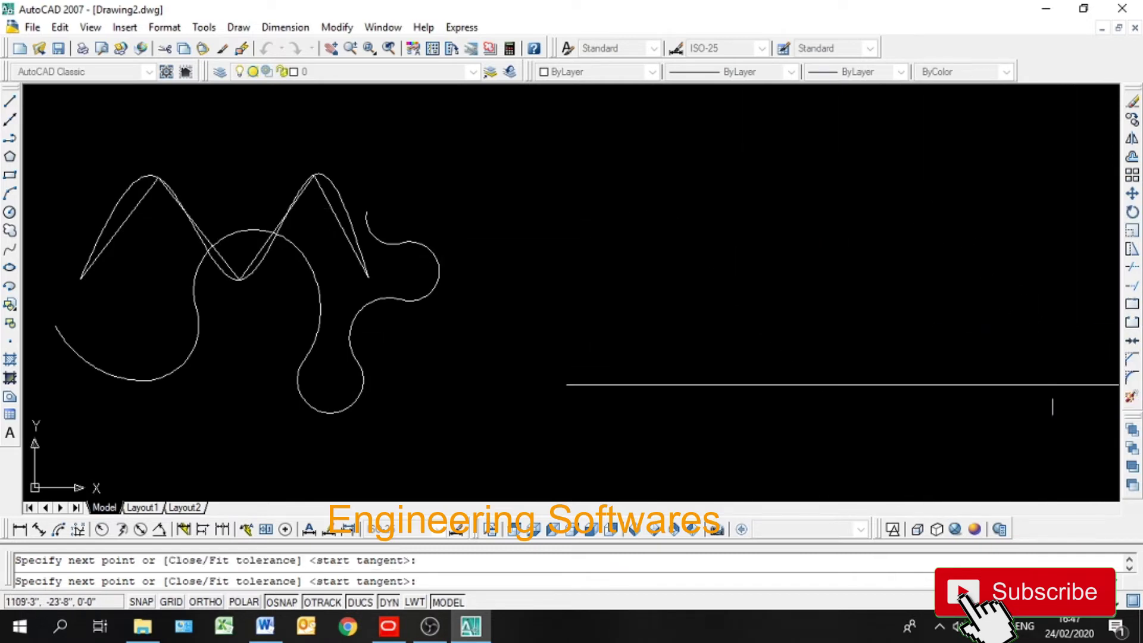
{"action": "left_click", "coordinate": [1051, 384]}
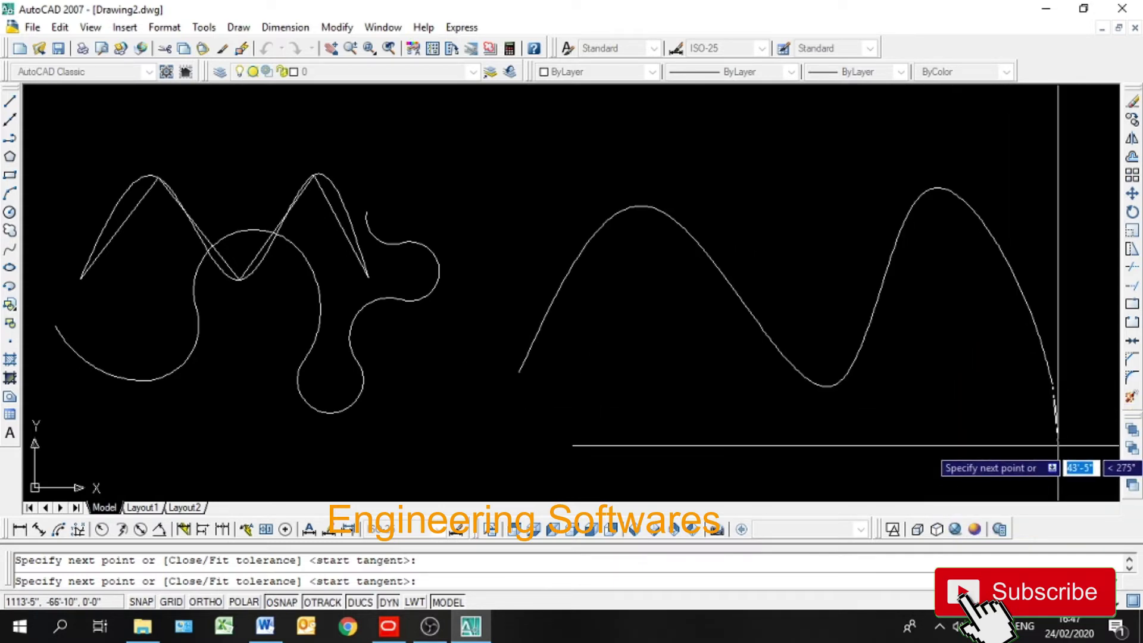
{"action": "type", "text": "c"}
{"action": "key", "text": "Return"}
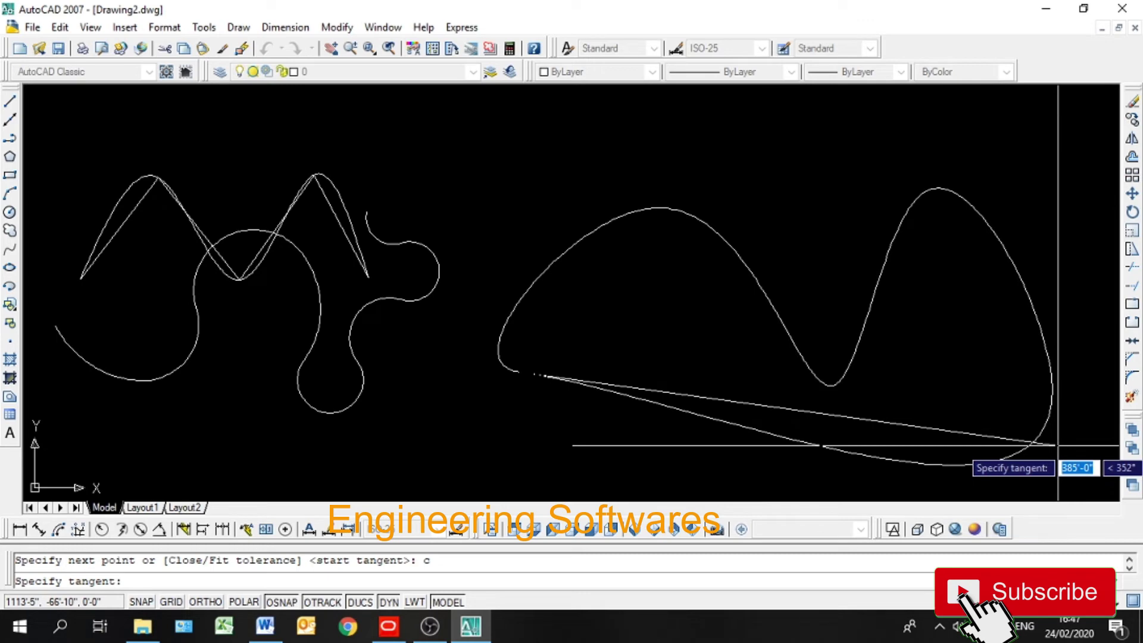
{"action": "key", "text": "Escape"}
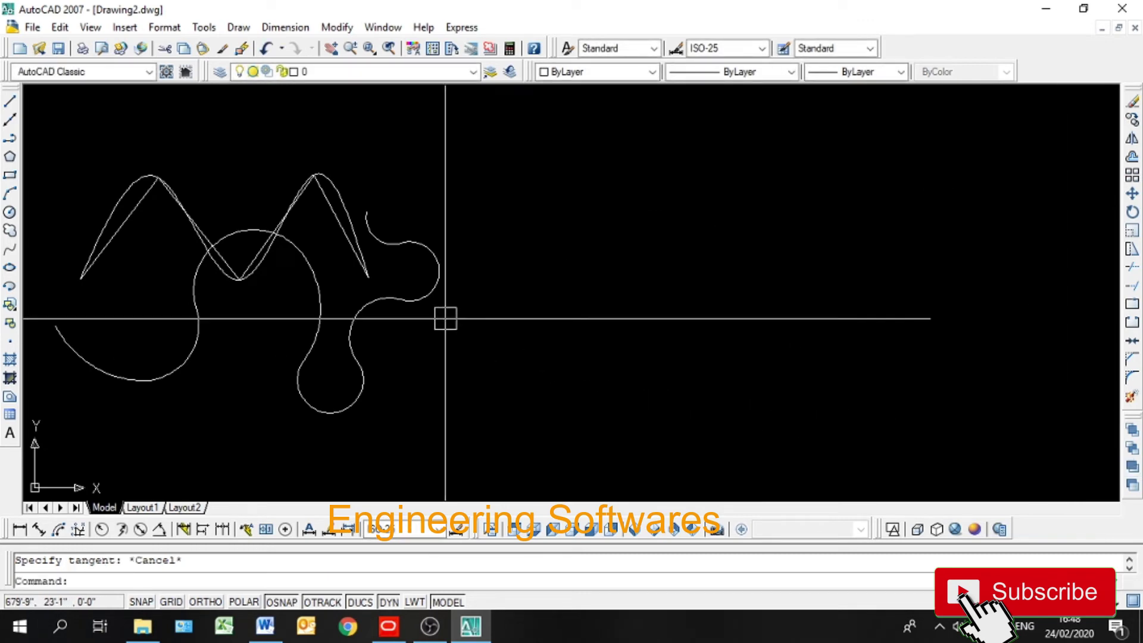
{"action": "left_click", "coordinate": [9, 250]}
{"action": "left_click", "coordinate": [607, 351]}
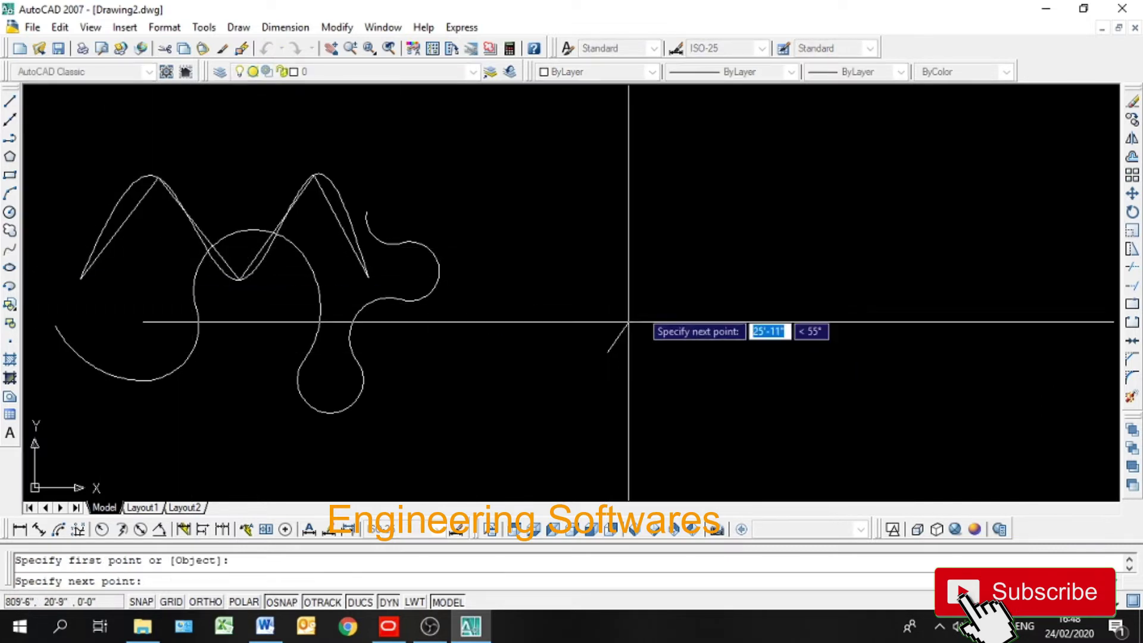
{"action": "left_click", "coordinate": [747, 173]}
{"action": "left_click", "coordinate": [821, 302]}
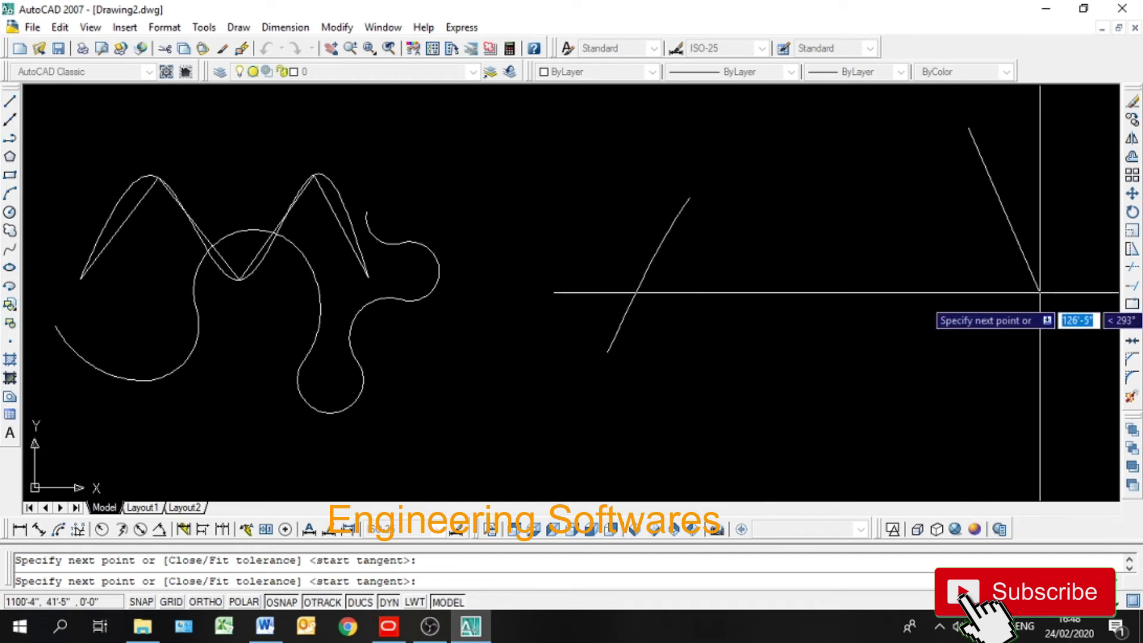
{"action": "left_click", "coordinate": [1053, 337]}
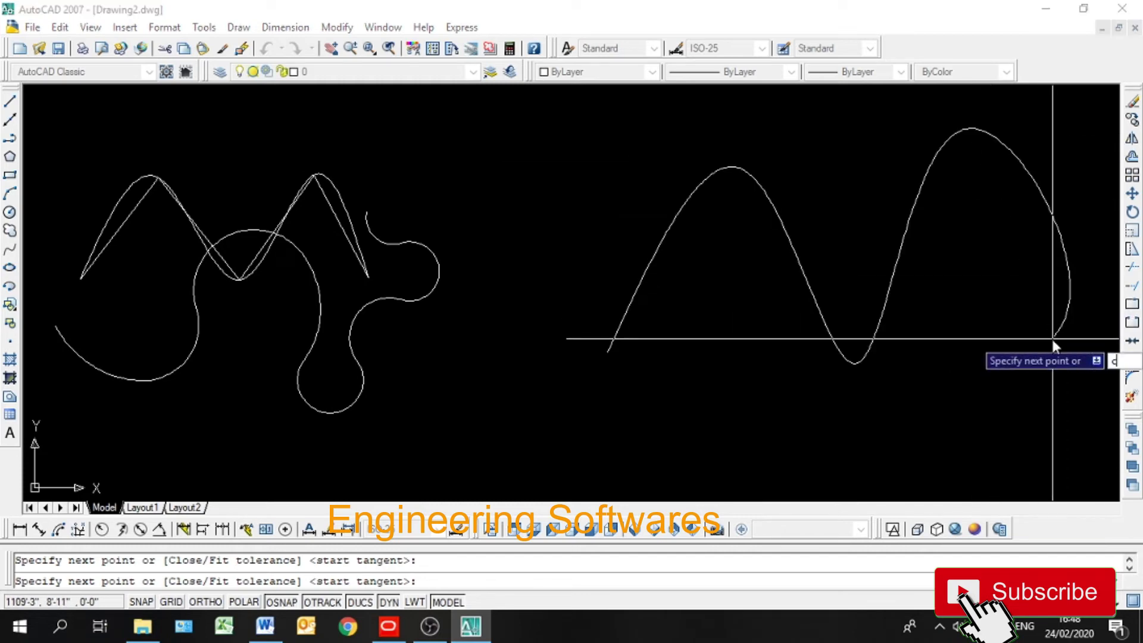
{"action": "type", "text": "lose"}
{"action": "key", "text": "Return"}
{"action": "key", "text": "Return"}
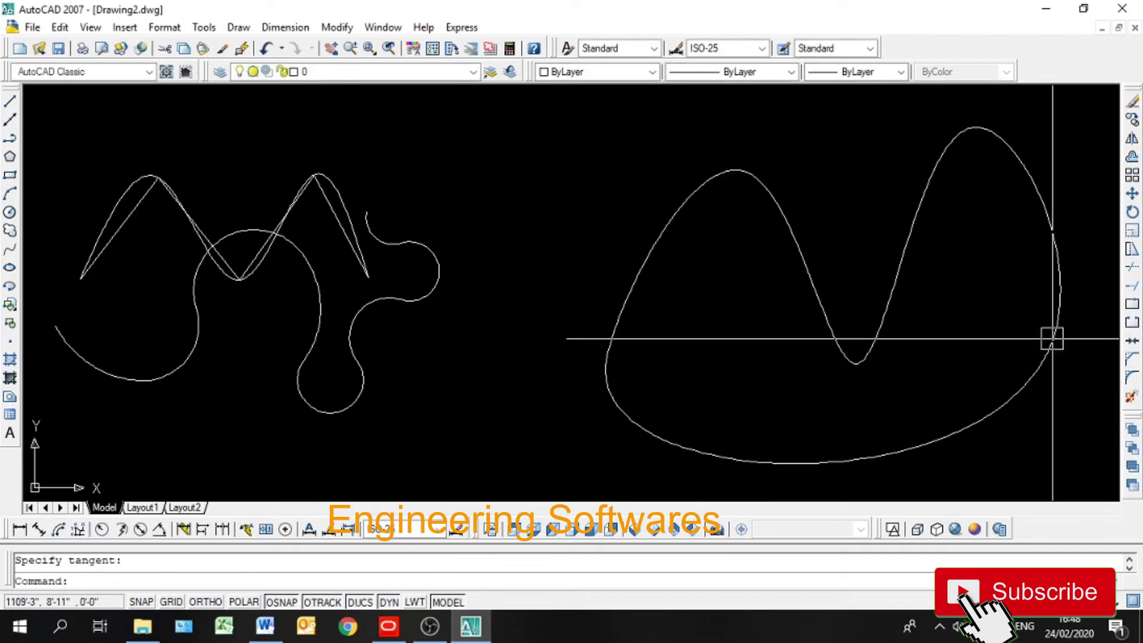
{"action": "middle_click_drag", "start_coordinate": [702, 360], "coordinate": [694, 339]}
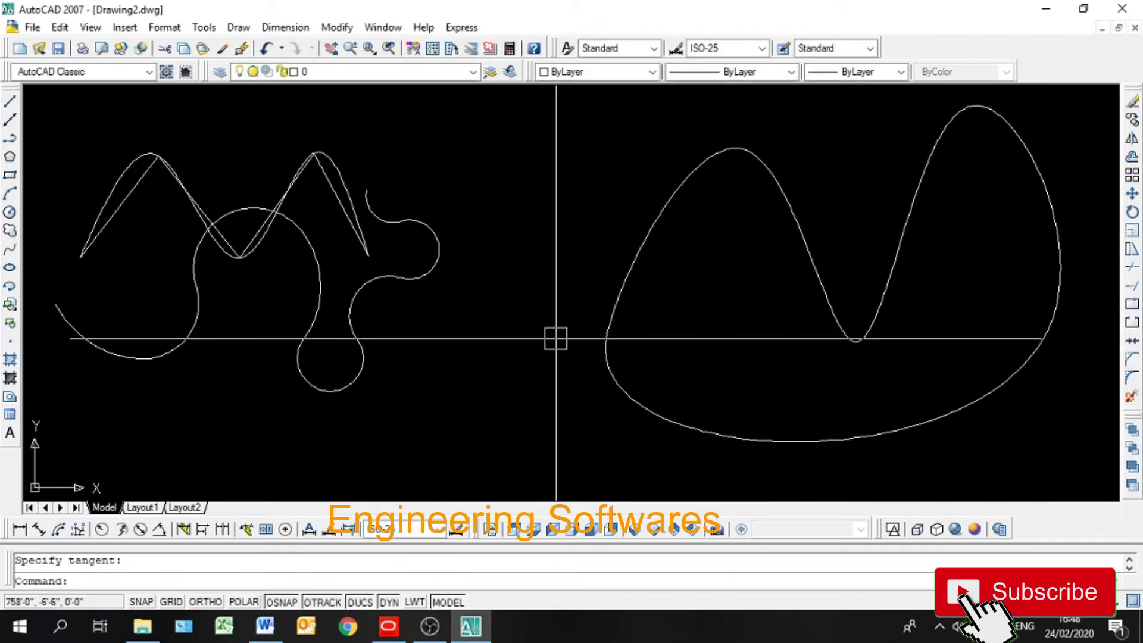
{"action": "left_click", "coordinate": [664, 223]}
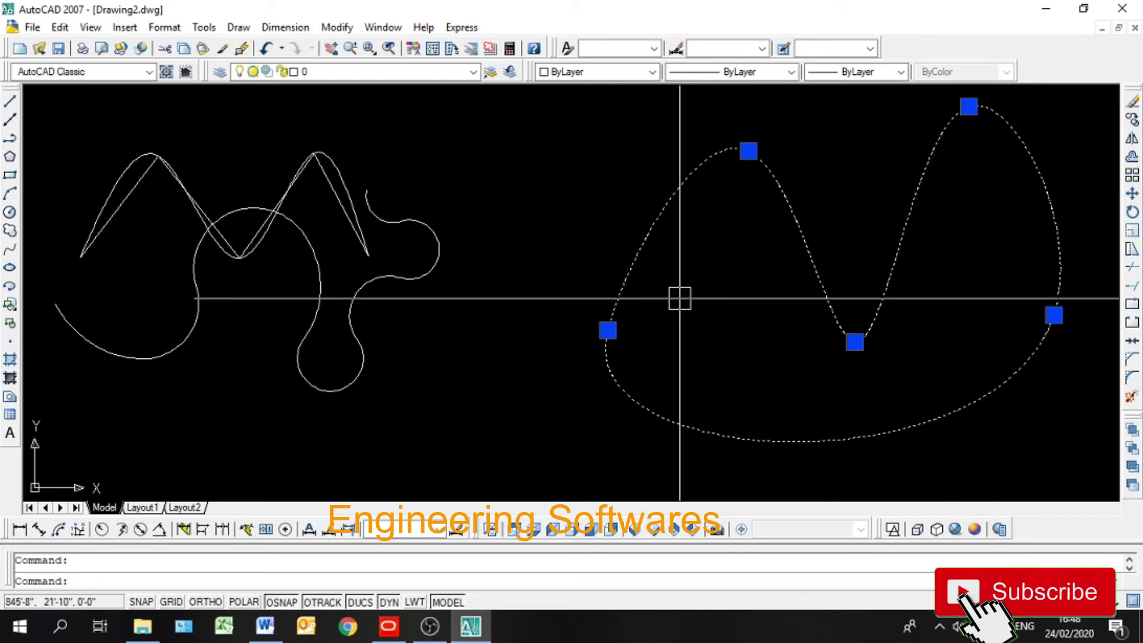
{"action": "key", "text": "Delete"}
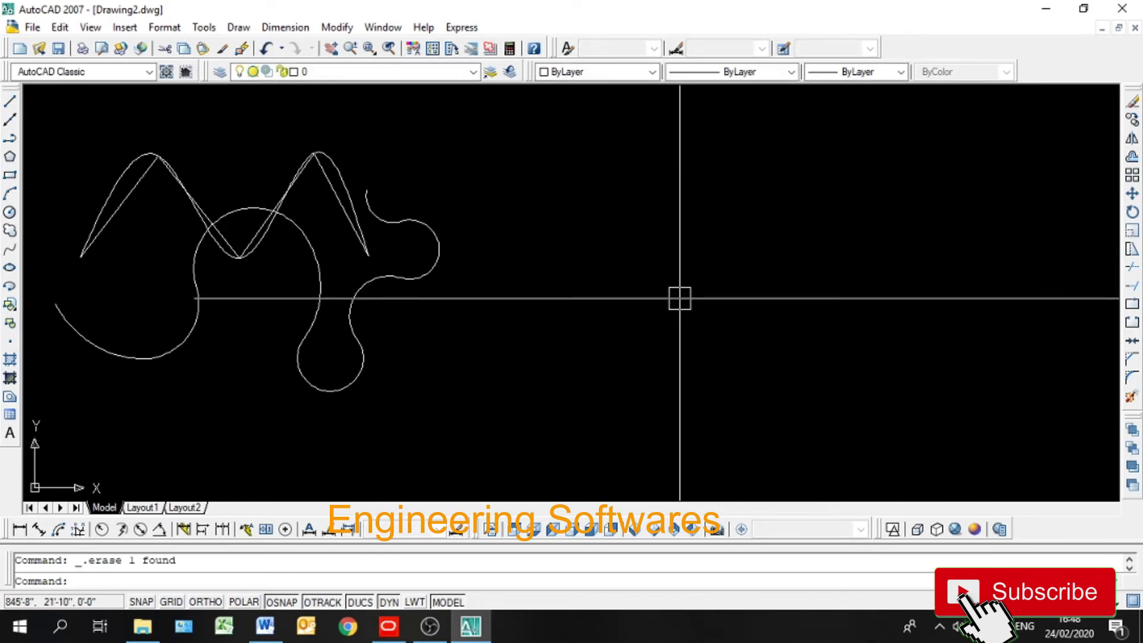
{"action": "left_click", "coordinate": [10, 154]}
Draw a two-peak, four-segment zigzag polyline to the right of the existing shapes.
{"action": "left_click", "coordinate": [497, 353]}
{"action": "left_click", "coordinate": [677, 172]}
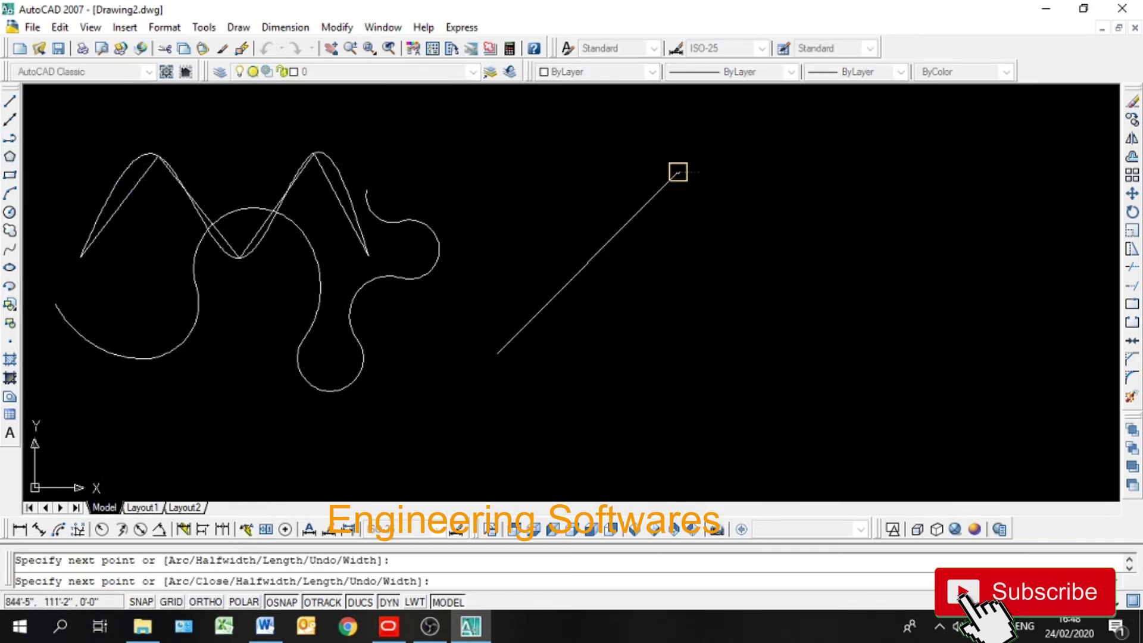
{"action": "left_click", "coordinate": [825, 324]}
{"action": "left_click", "coordinate": [922, 146]}
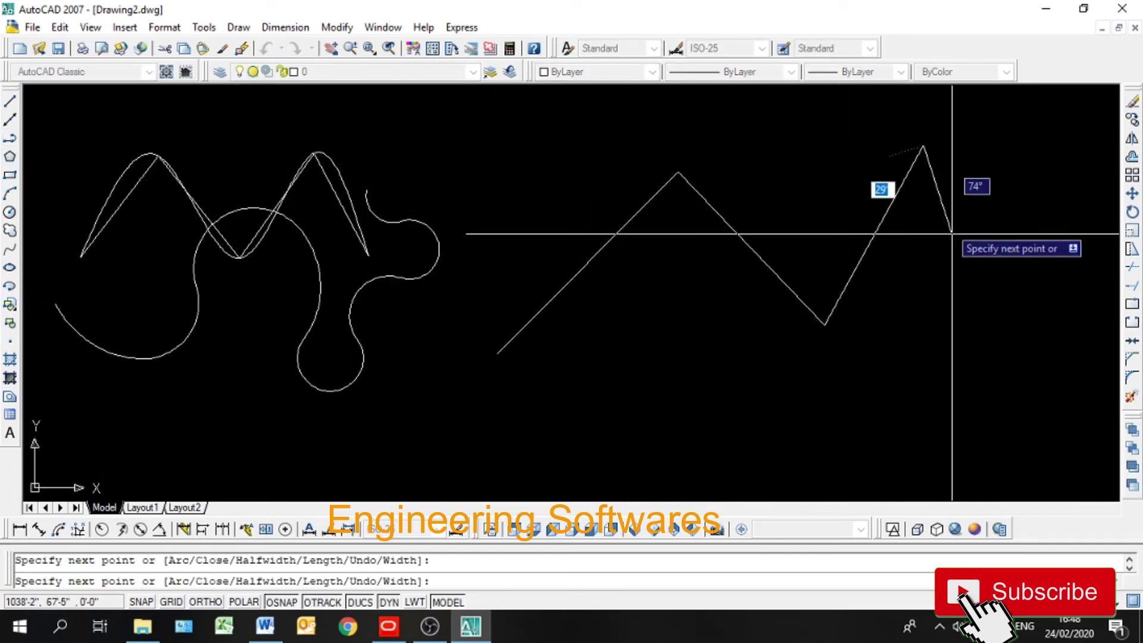
{"action": "left_click", "coordinate": [1038, 356]}
{"action": "key", "text": "Return"}
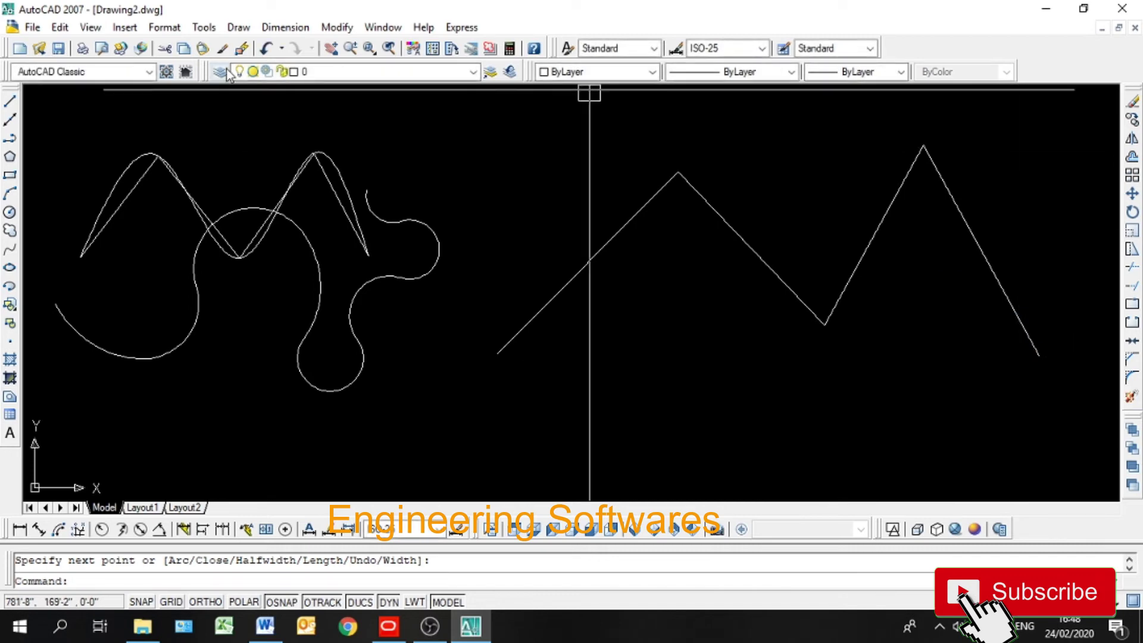
{"action": "left_click", "coordinate": [11, 250]}
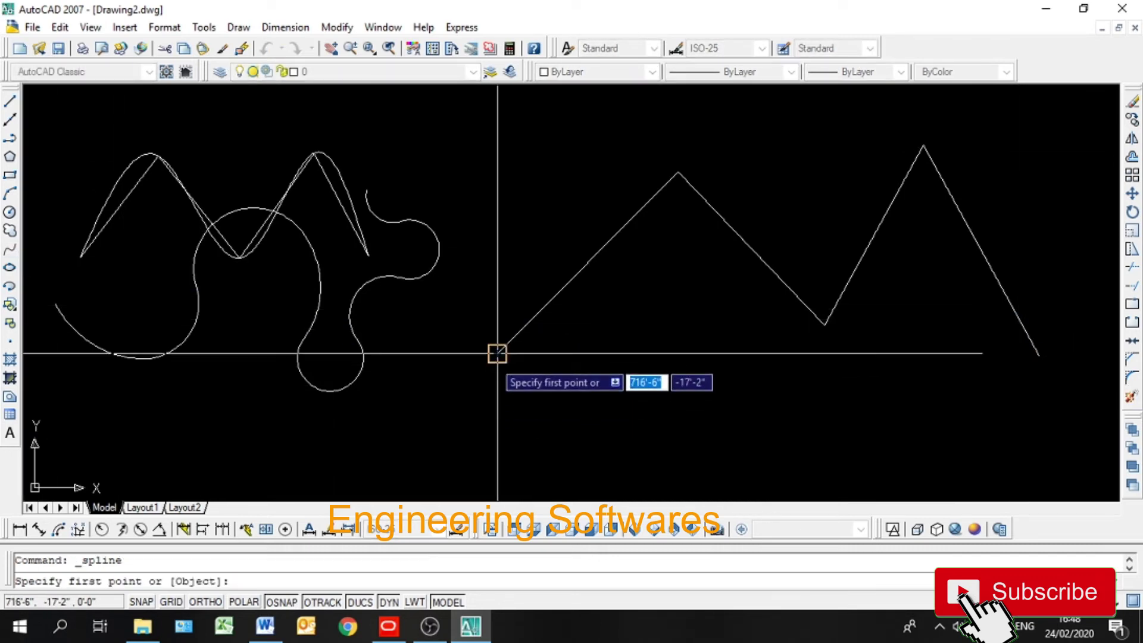
Fit a spline through the right zigzag's peaks, valley and end, accepting default tangents.
{"action": "left_click", "coordinate": [677, 172]}
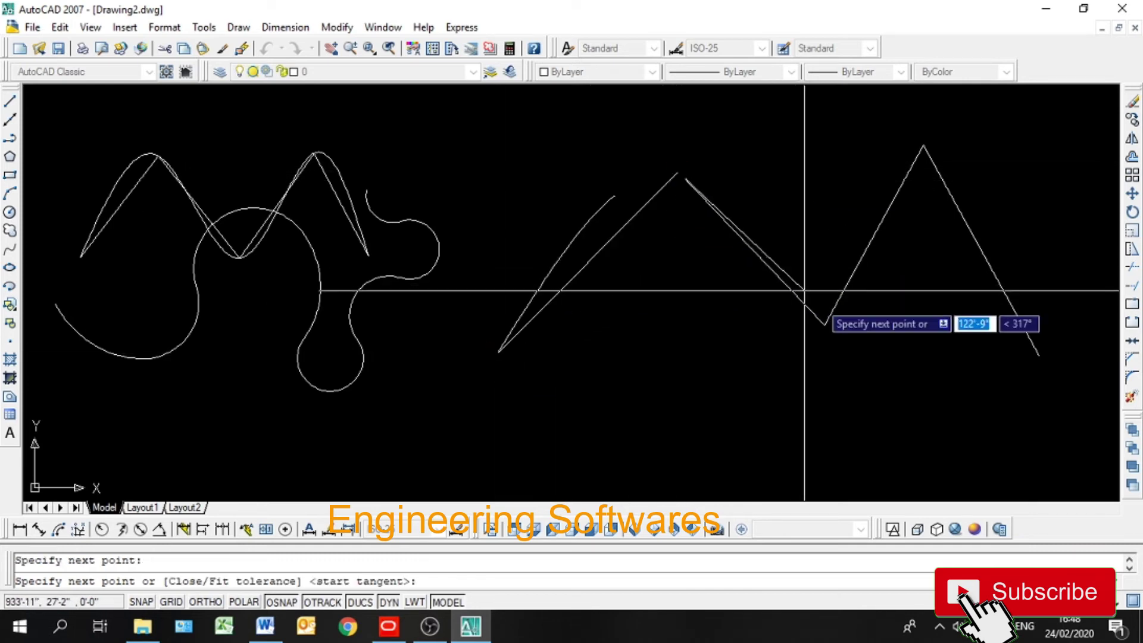
{"action": "left_click", "coordinate": [825, 325]}
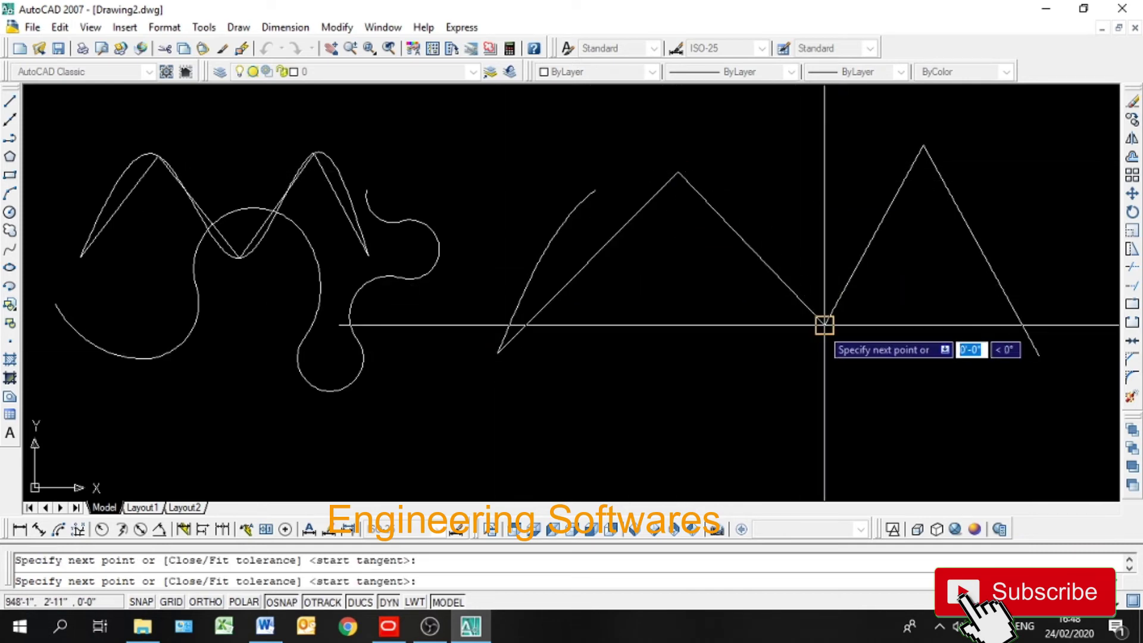
{"action": "left_click", "coordinate": [923, 146]}
{"action": "left_click", "coordinate": [1038, 354]}
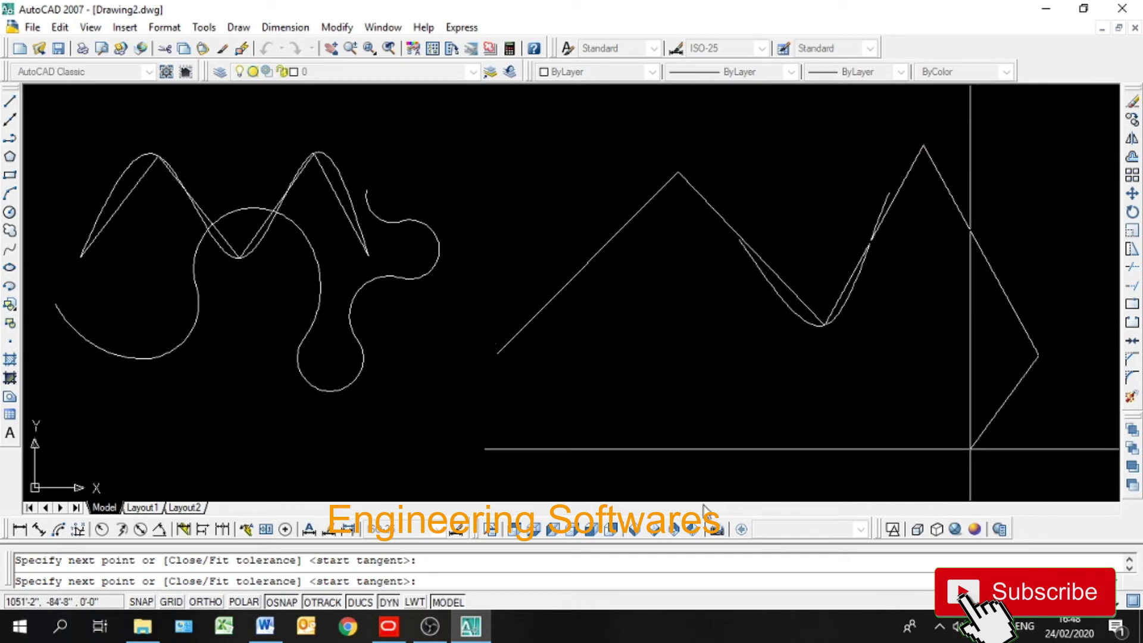
{"action": "middle_click_drag", "start_coordinate": [556, 296], "coordinate": [556, 421]}
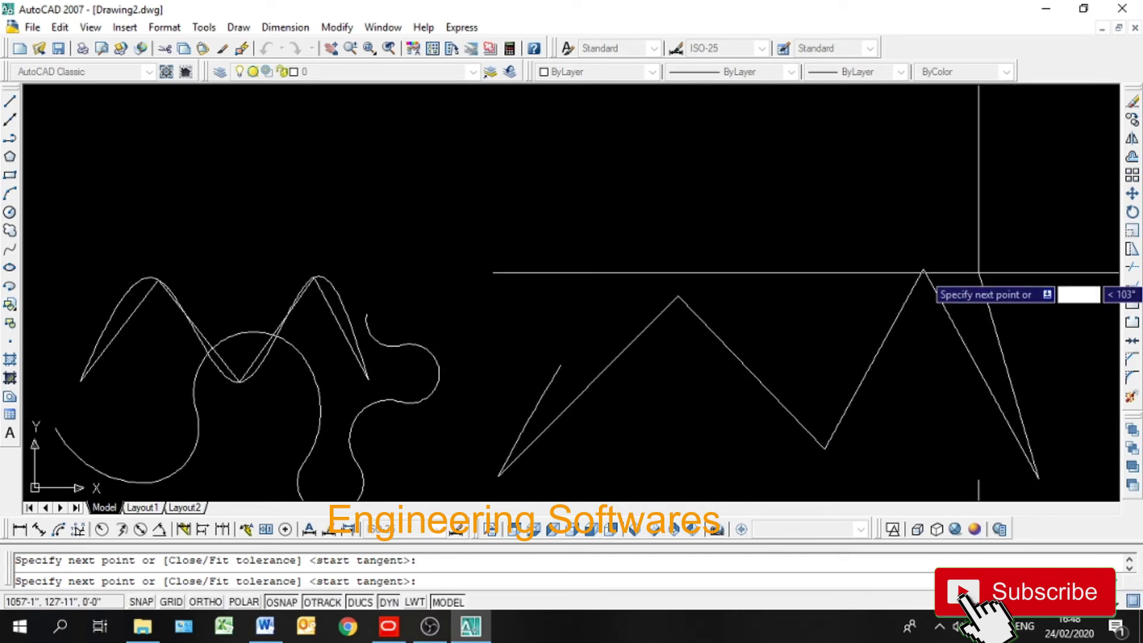
{"action": "scroll", "coordinate": [978, 273], "scroll_direction": "up", "scroll_amount": 5}
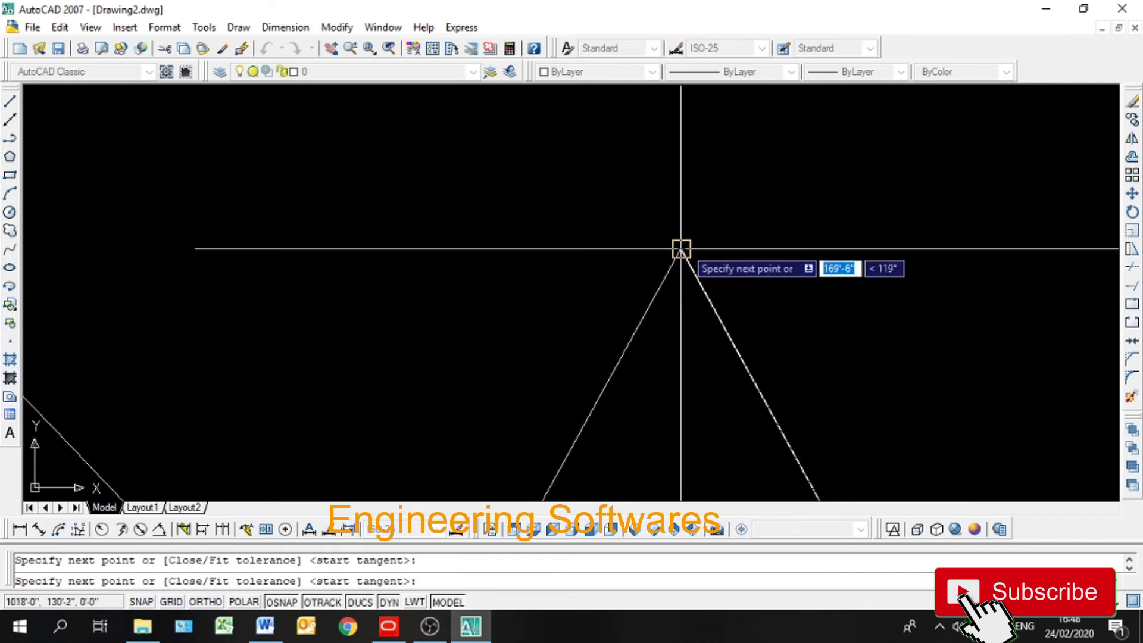
{"action": "scroll", "coordinate": [729, 247], "scroll_direction": "down", "scroll_amount": 5}
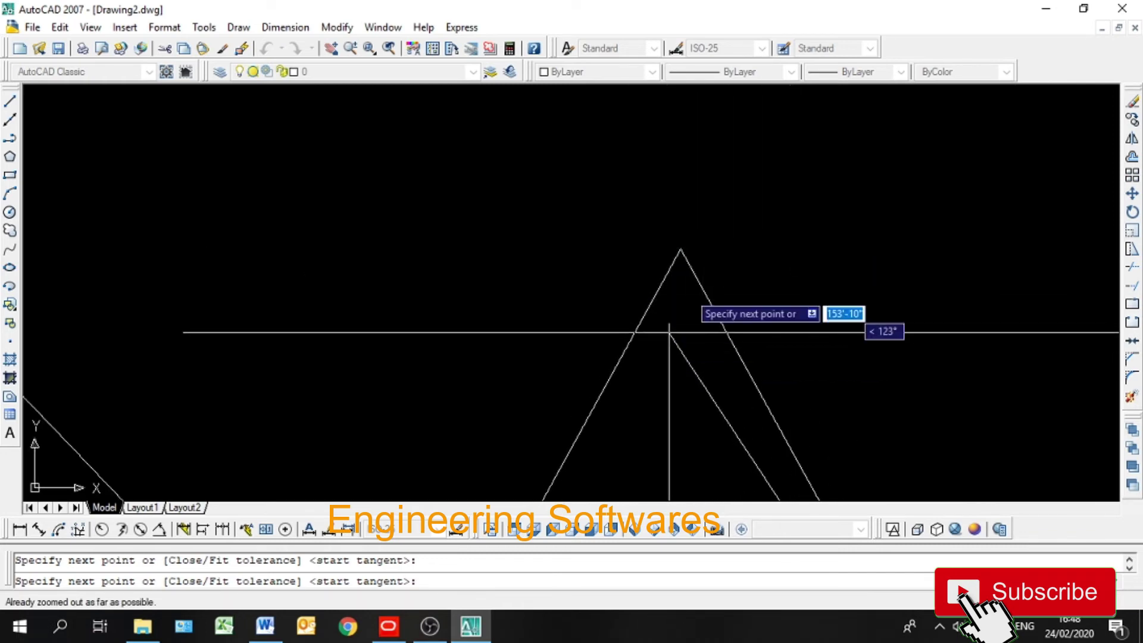
{"action": "middle_click_drag", "start_coordinate": [836, 147], "coordinate": [864, 104]}
{"action": "scroll", "coordinate": [732, 304], "scroll_direction": "down", "scroll_amount": 2}
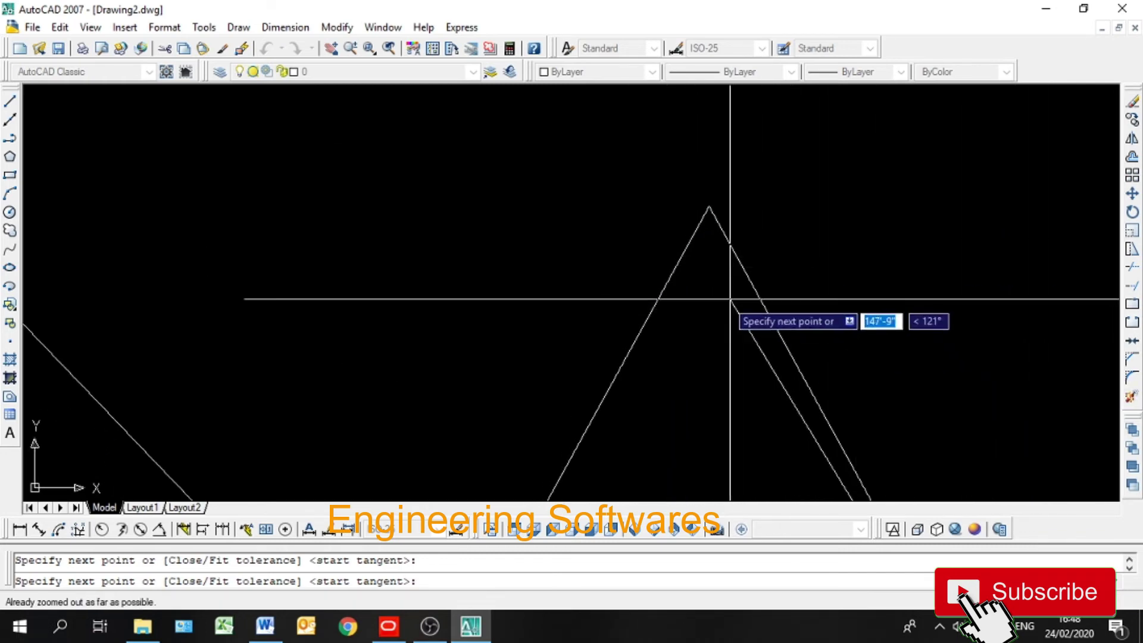
{"action": "scroll", "coordinate": [496, 353], "scroll_direction": "up", "scroll_amount": 3}
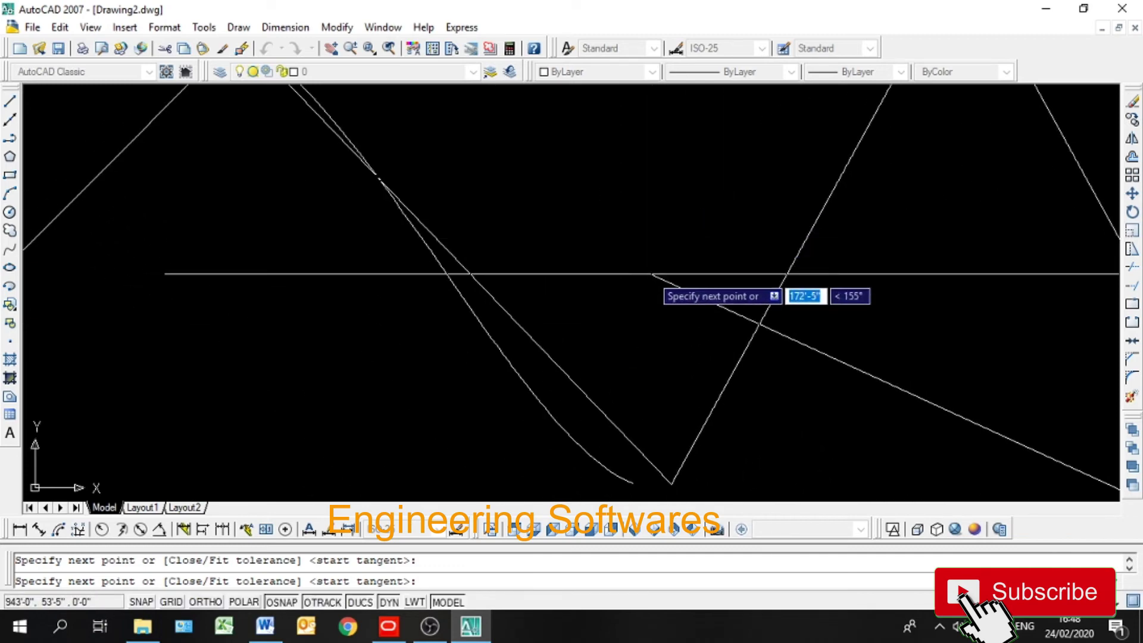
{"action": "key", "text": "Return"}
{"action": "key", "text": "Return"}
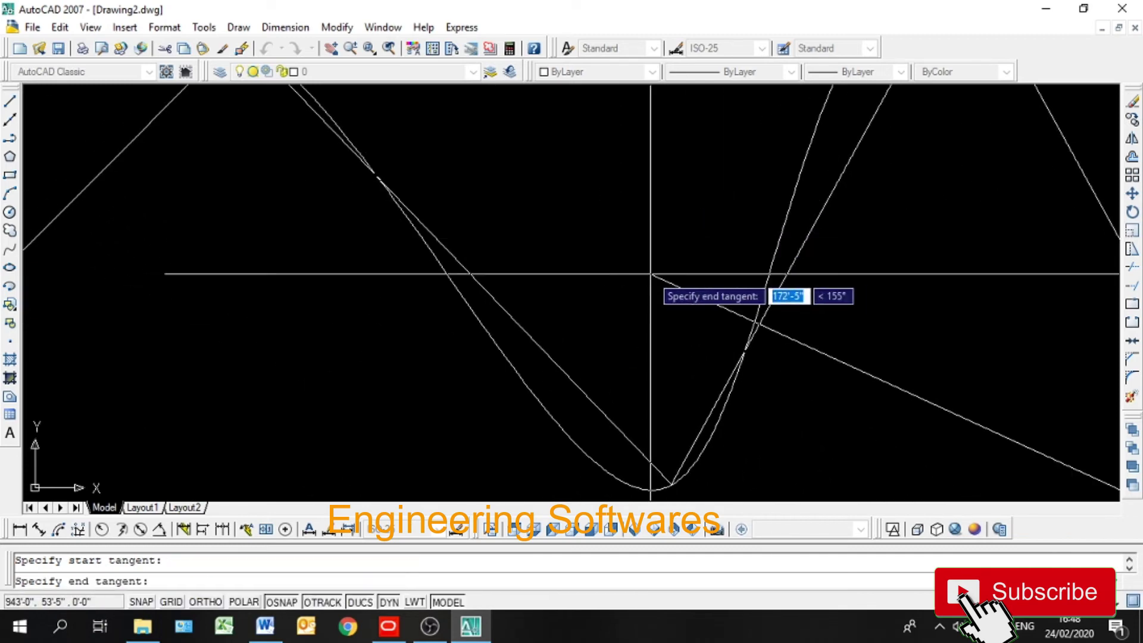
{"action": "key", "text": "Return"}
Zoom All (Z, A) to bring every sketch in the drawing into view.
{"action": "scroll", "coordinate": [650, 274], "scroll_direction": "down", "scroll_amount": 5}
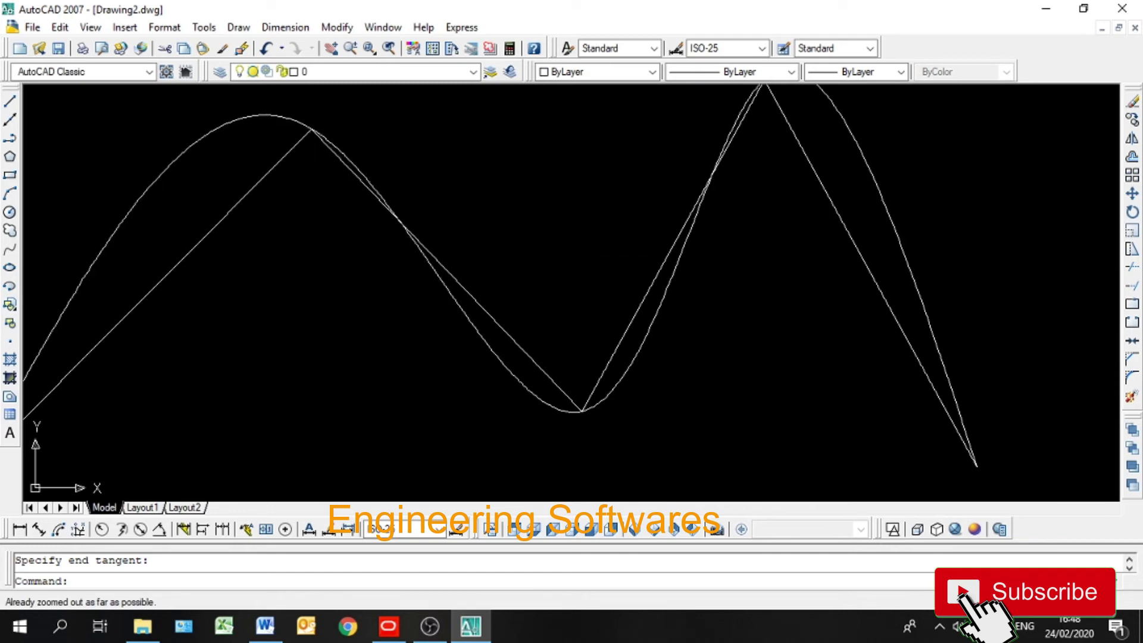
{"action": "scroll", "coordinate": [309, 131], "scroll_direction": "up", "scroll_amount": 4}
{"action": "scroll", "coordinate": [280, 298], "scroll_direction": "down", "scroll_amount": 1}
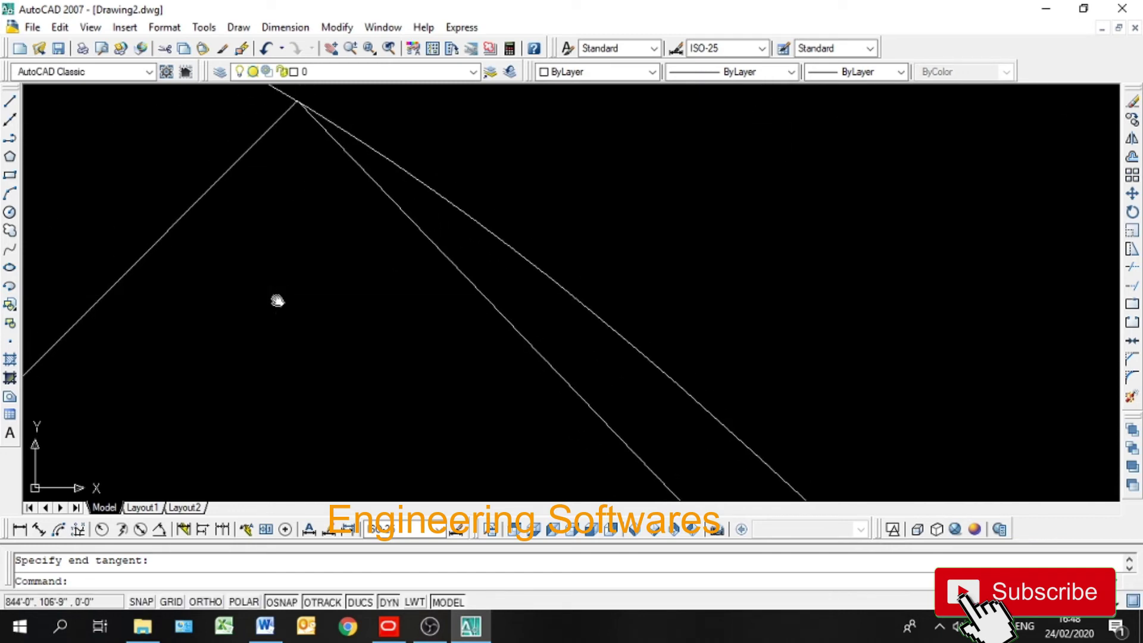
{"action": "scroll", "coordinate": [261, 274], "scroll_direction": "down", "scroll_amount": 2}
{"action": "scroll", "coordinate": [462, 196], "scroll_direction": "down", "scroll_amount": 2}
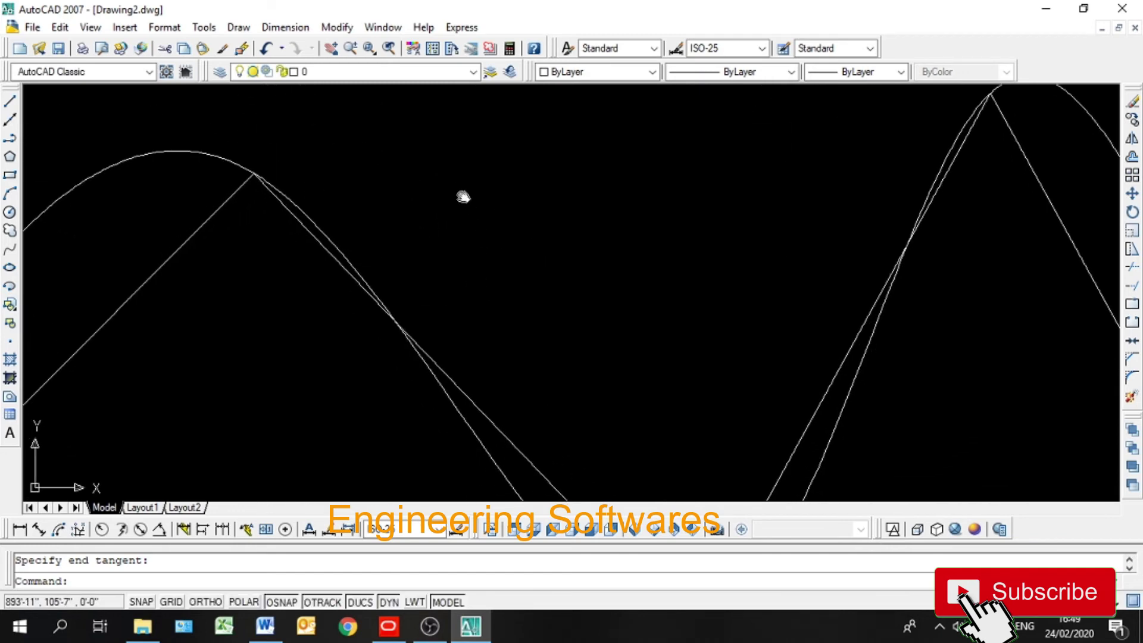
{"action": "scroll", "coordinate": [479, 220], "scroll_direction": "down", "scroll_amount": 3}
{"action": "type", "text": "z"}
{"action": "key", "text": "Return"}
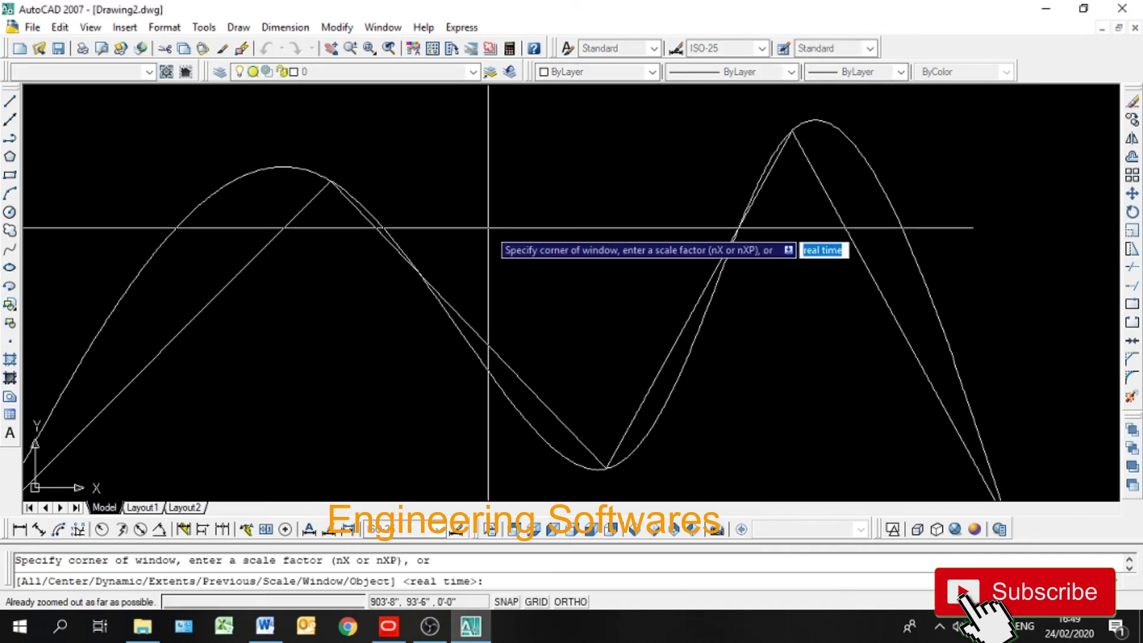
{"action": "type", "text": "a"}
{"action": "key", "text": "Return"}
Window-select all seven existing sketches and erase them.
{"action": "scroll", "coordinate": [753, 306], "scroll_direction": "up", "scroll_amount": 2}
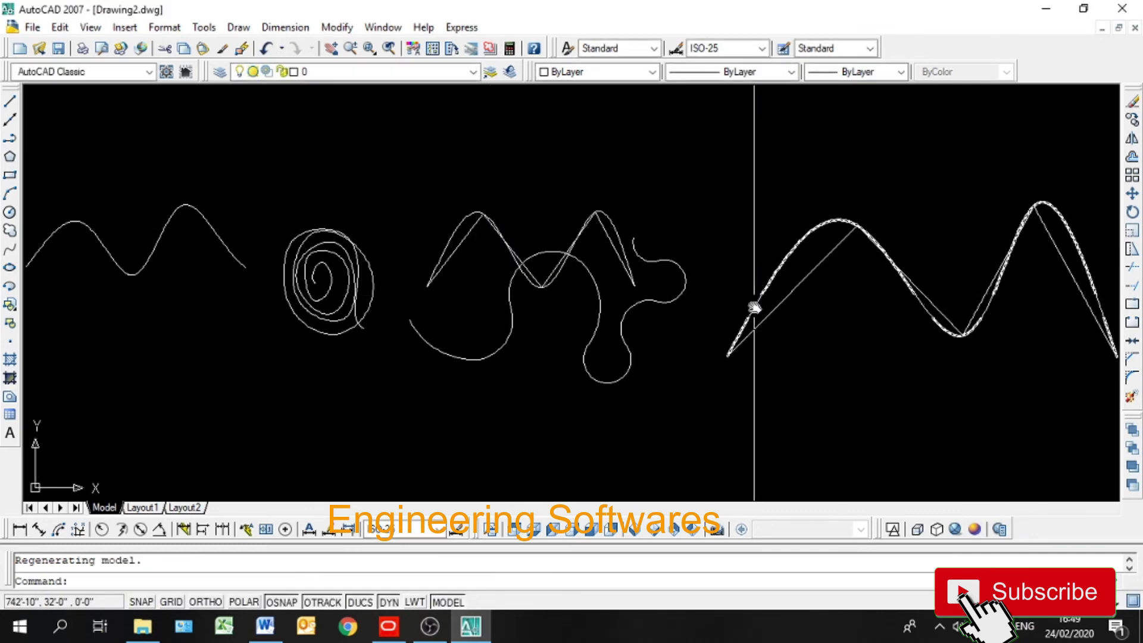
{"action": "middle_click_drag", "start_coordinate": [752, 306], "coordinate": [391, 207]}
{"action": "scroll", "coordinate": [390, 206], "scroll_direction": "up", "scroll_amount": 3}
{"action": "scroll", "coordinate": [627, 262], "scroll_direction": "up", "scroll_amount": 2}
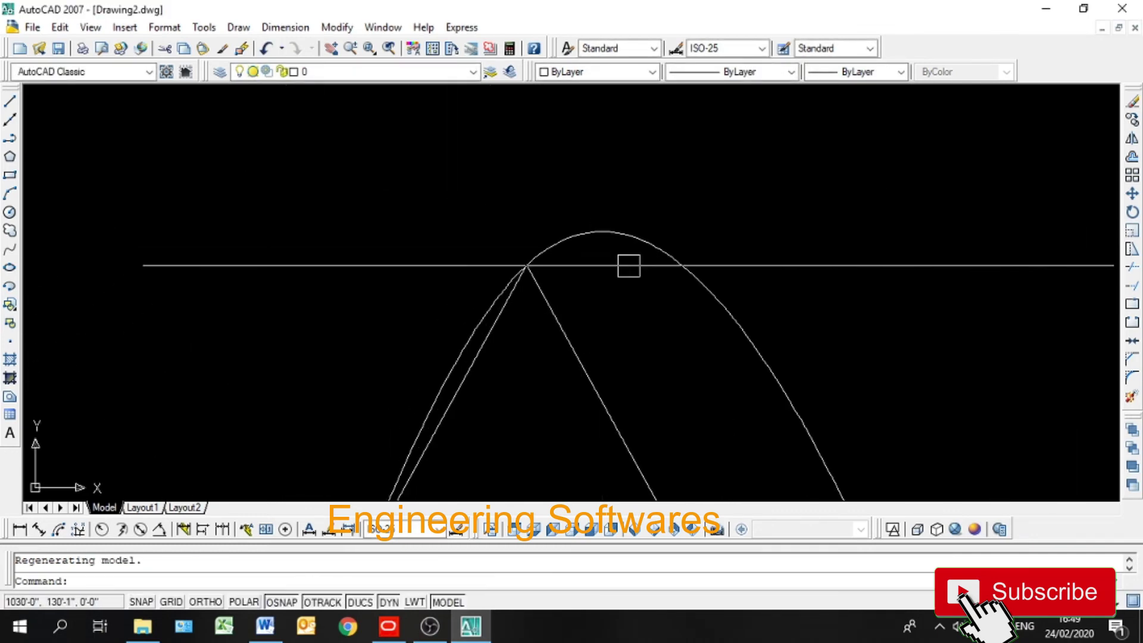
{"action": "scroll", "coordinate": [628, 262], "scroll_direction": "down", "scroll_amount": 3}
{"action": "scroll", "coordinate": [627, 262], "scroll_direction": "down", "scroll_amount": 4}
{"action": "left_click", "coordinate": [692, 188]}
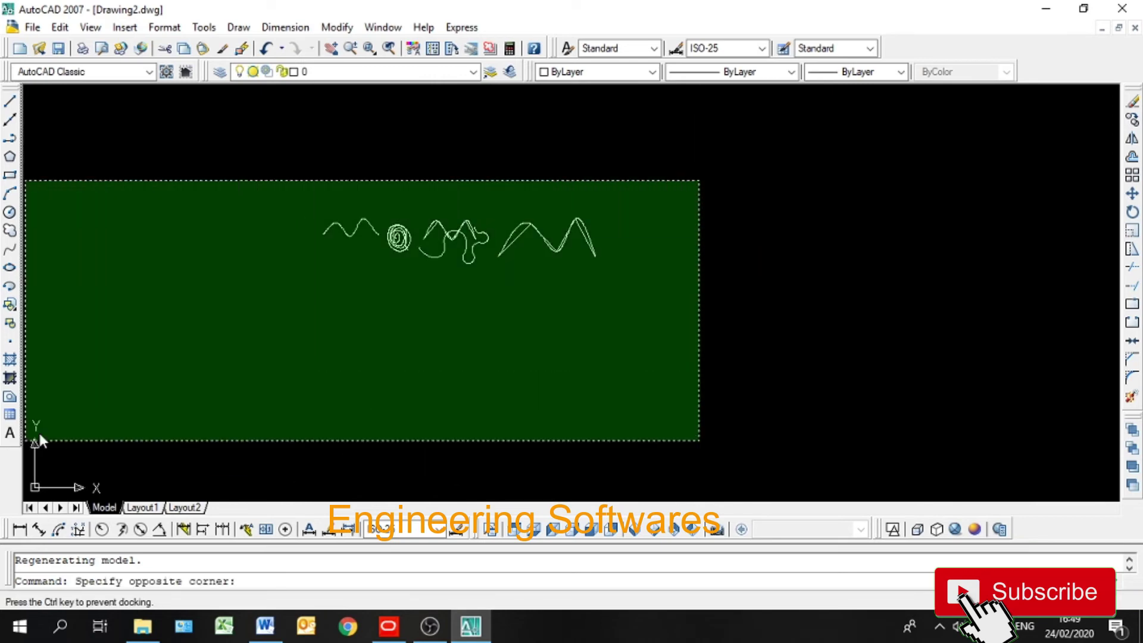
{"action": "left_click", "coordinate": [40, 439]}
{"action": "key", "text": "Delete"}
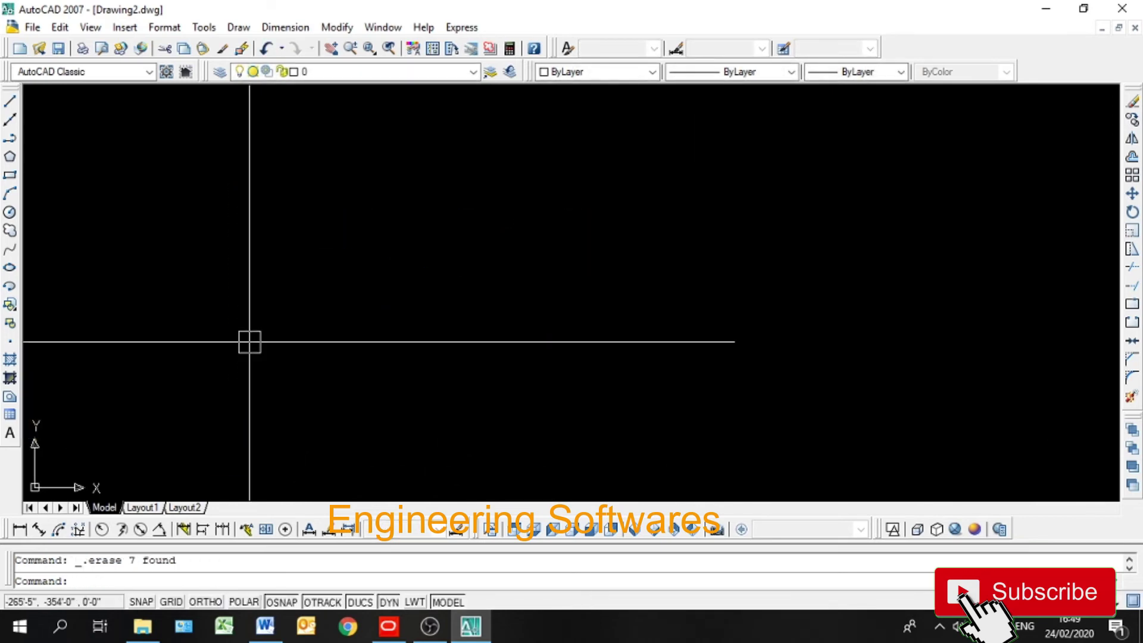
Draw a fresh two-peak zigzag polyline with five vertices across the canvas.
{"action": "left_click", "coordinate": [10, 139]}
{"action": "left_click", "coordinate": [167, 410]}
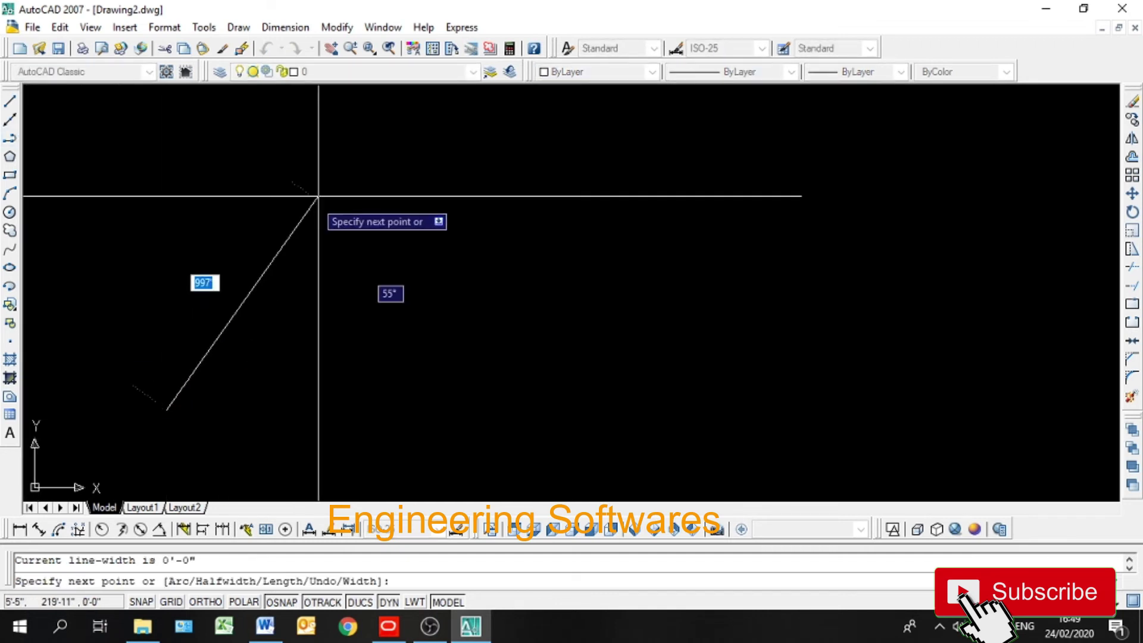
{"action": "left_click", "coordinate": [318, 196]}
{"action": "left_click", "coordinate": [625, 384]}
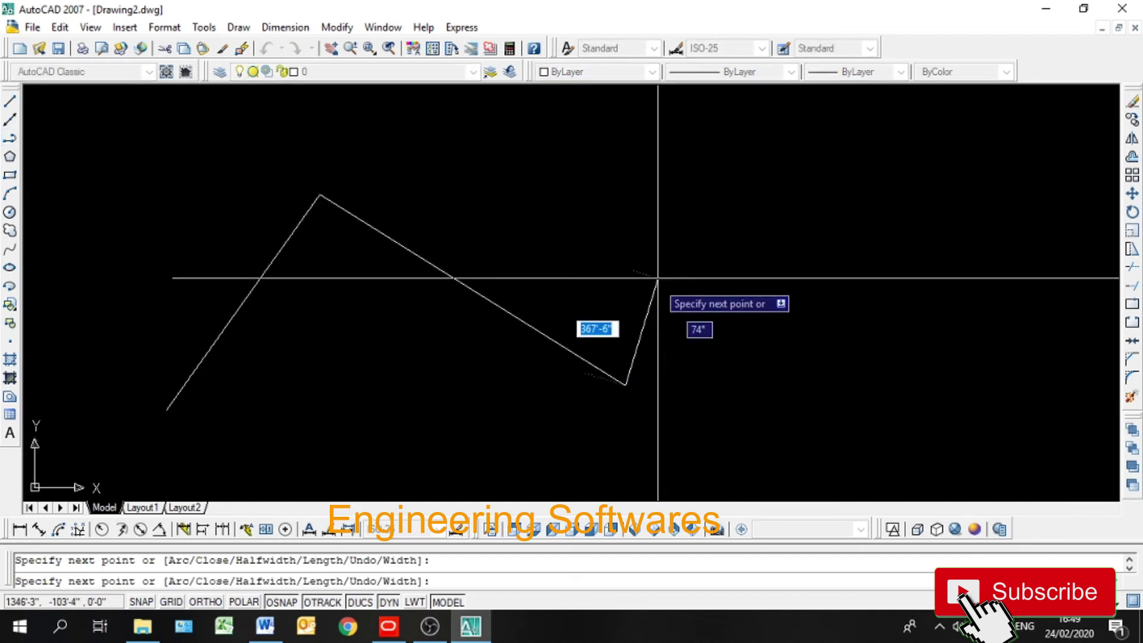
{"action": "left_click", "coordinate": [708, 207]}
{"action": "left_click", "coordinate": [856, 346]}
{"action": "key", "text": "Return"}
{"action": "type", "text": "spl"}
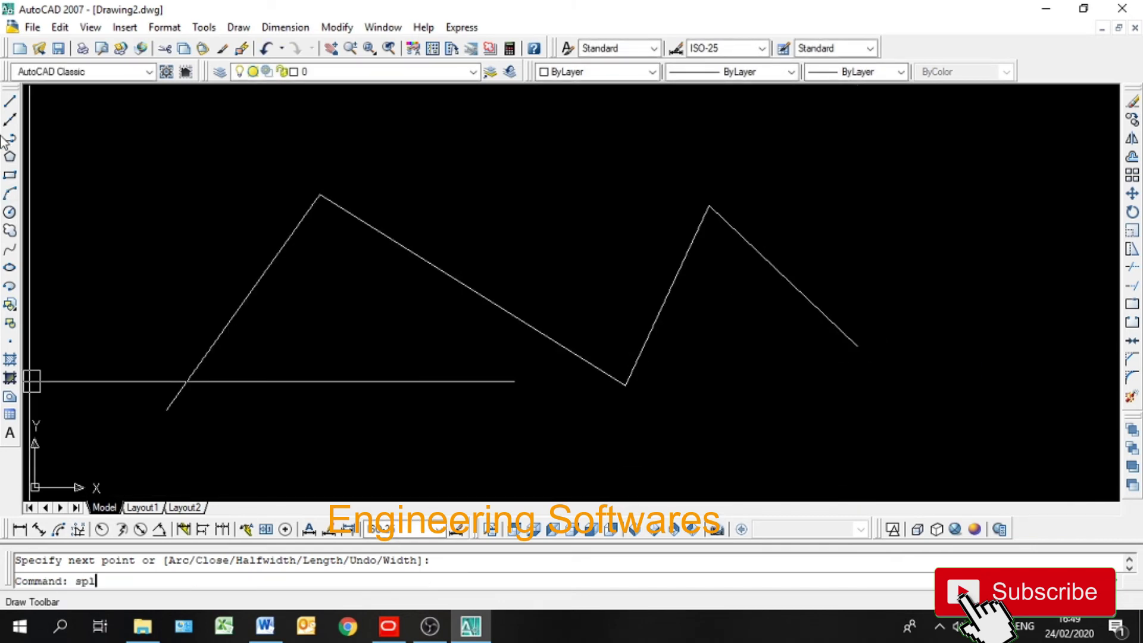
Start a spline through the new zigzag's two peaks, valley and end vertex.
{"action": "key", "text": "Return"}
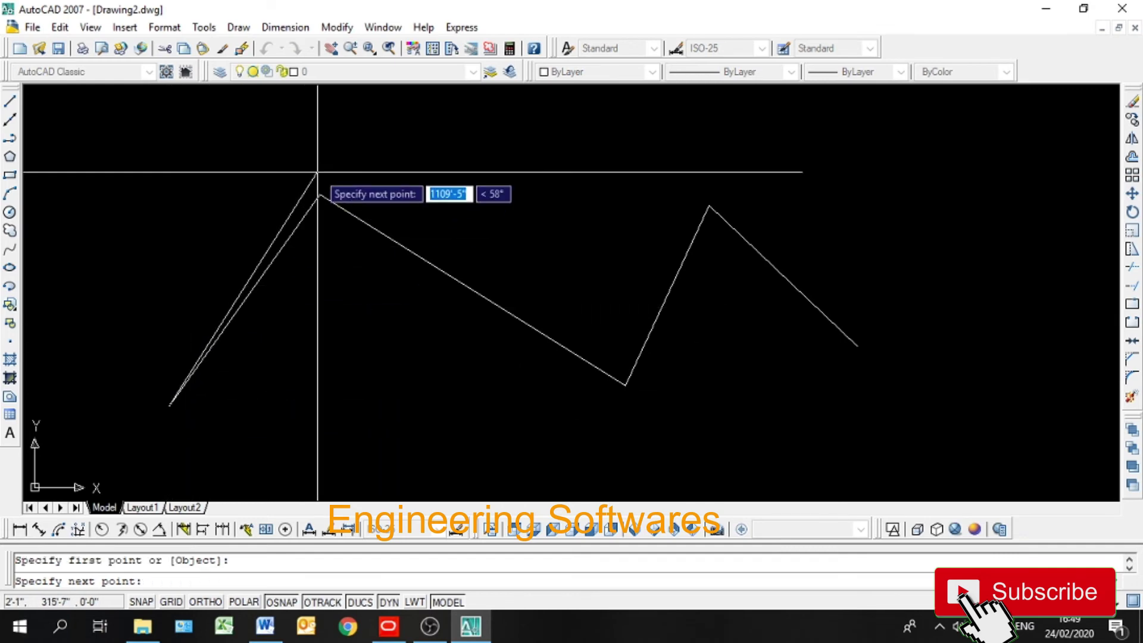
{"action": "left_click", "coordinate": [320, 195]}
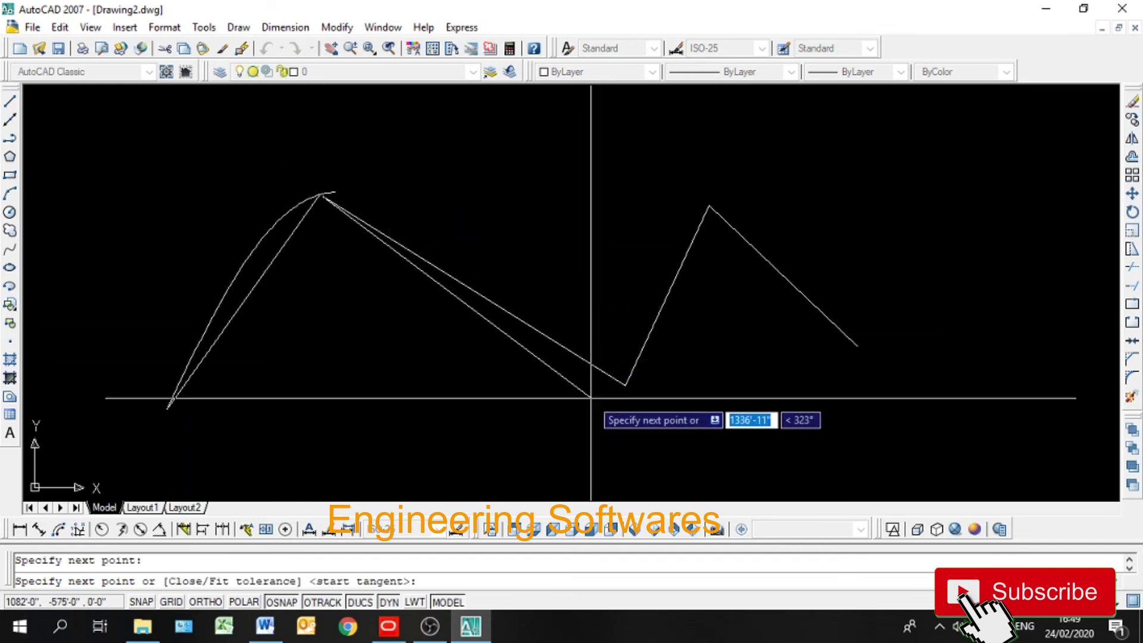
{"action": "left_click", "coordinate": [625, 385]}
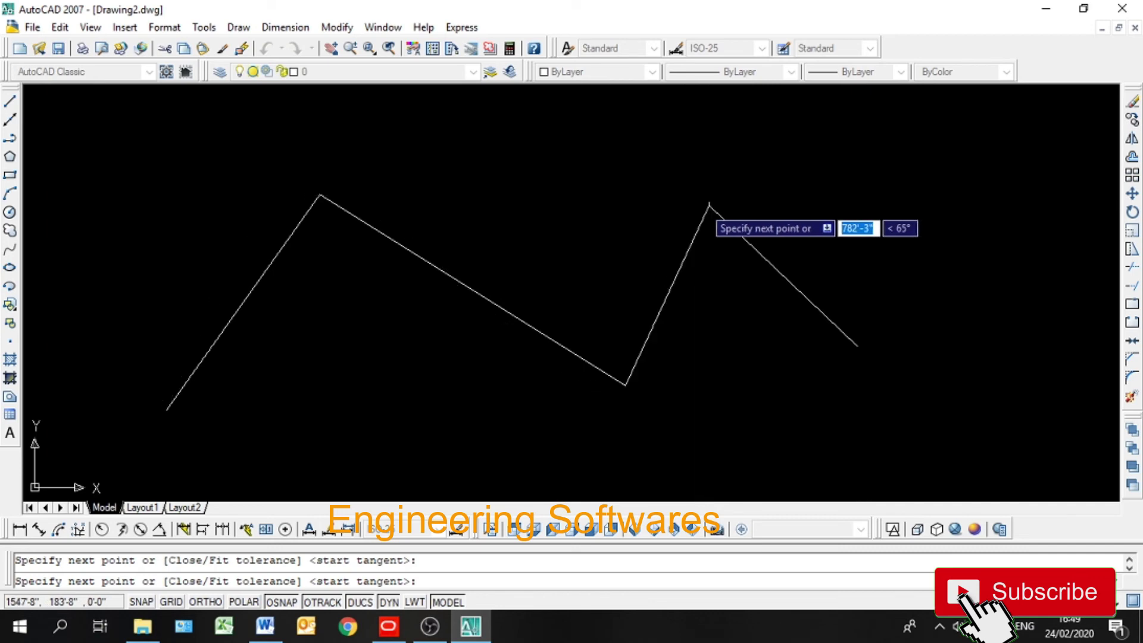
{"action": "left_click", "coordinate": [708, 207]}
{"action": "left_click", "coordinate": [857, 347]}
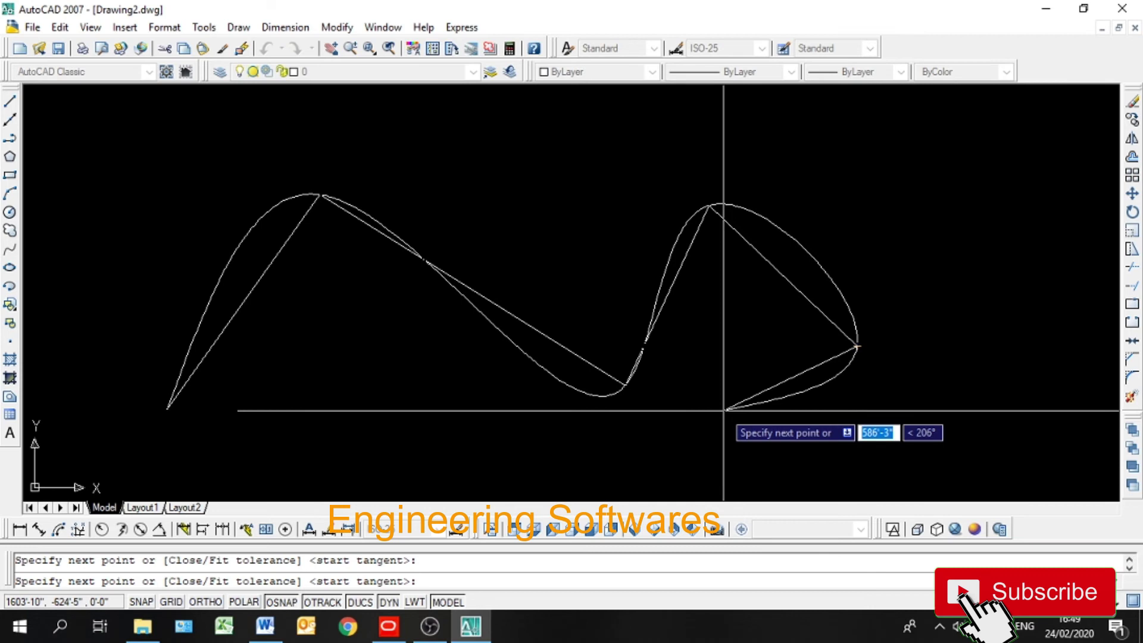
Set the spline's fit tolerance to 10 and accept the default start tangent.
{"action": "type", "text": "f"}
{"action": "key", "text": "Return"}
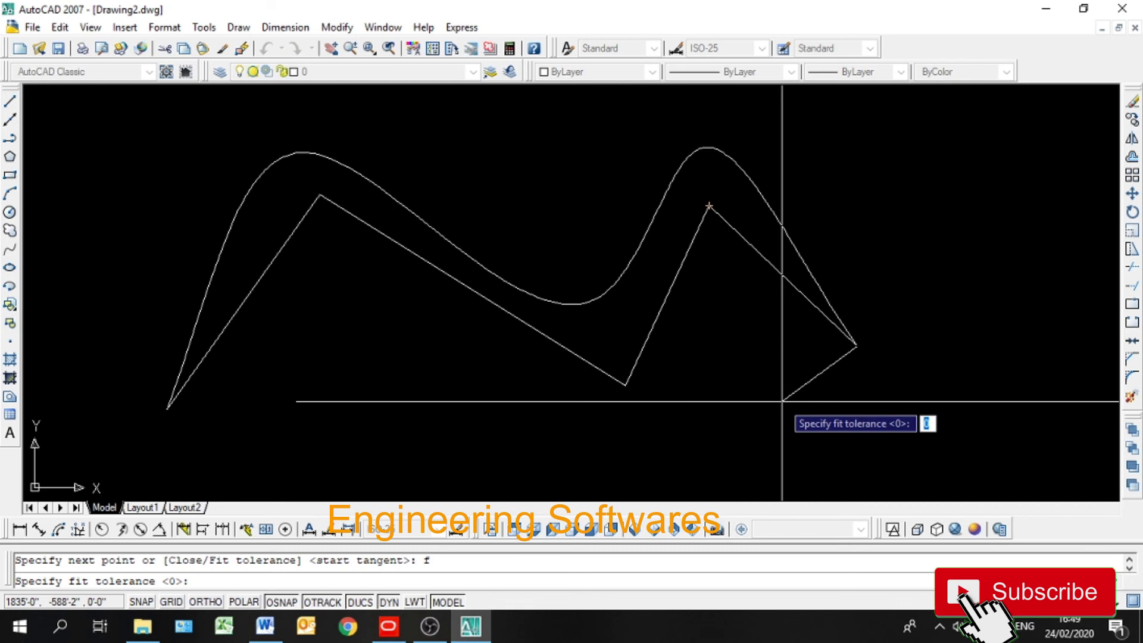
{"action": "type", "text": "1"}
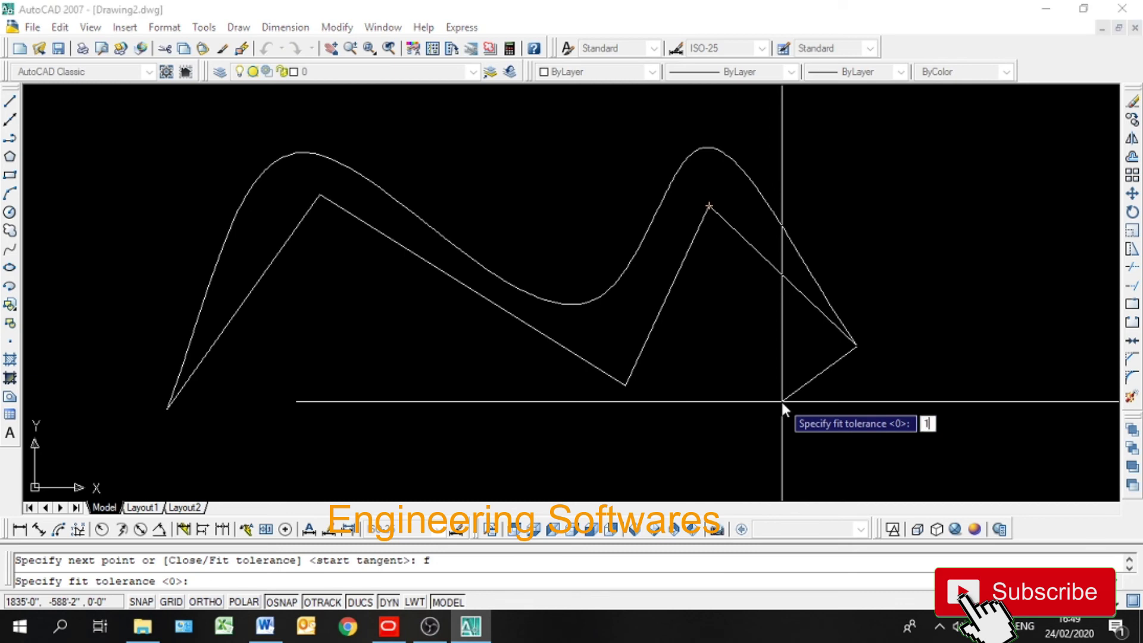
{"action": "type", "text": "0"}
{"action": "key", "text": "Return"}
{"action": "key", "text": "Return"}
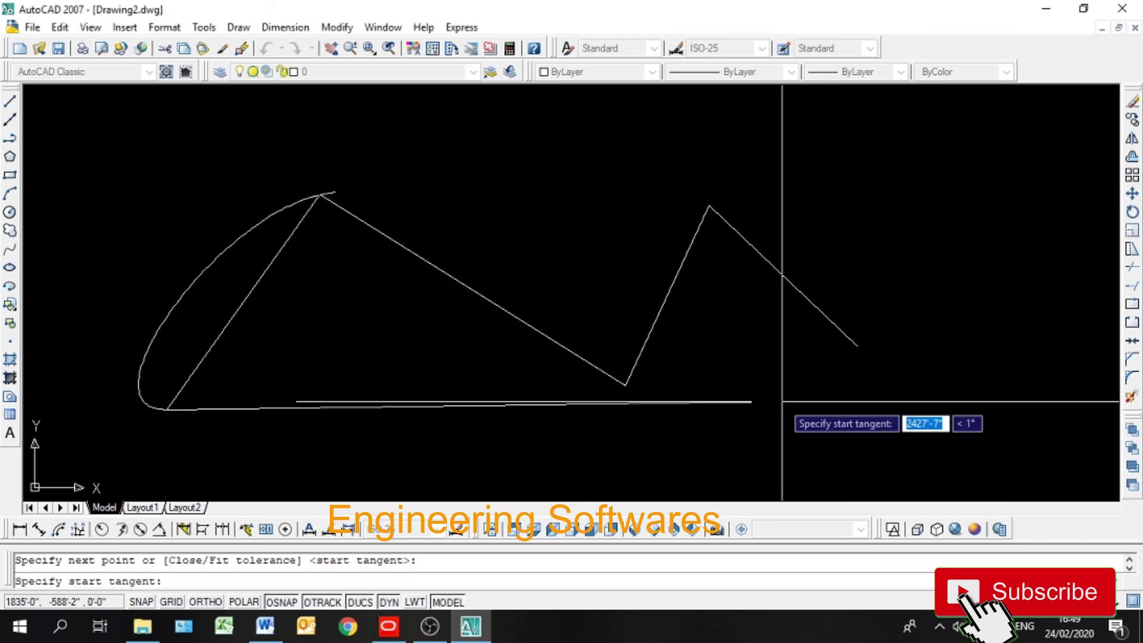
{"action": "key", "text": "Return"}
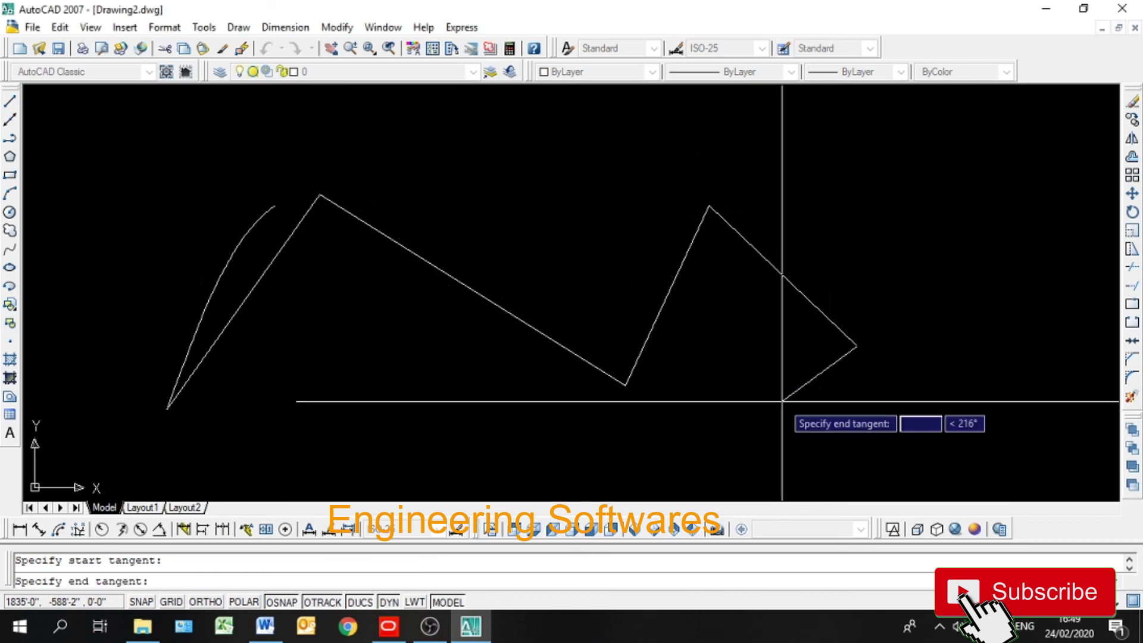
{"action": "key", "text": "Return"}
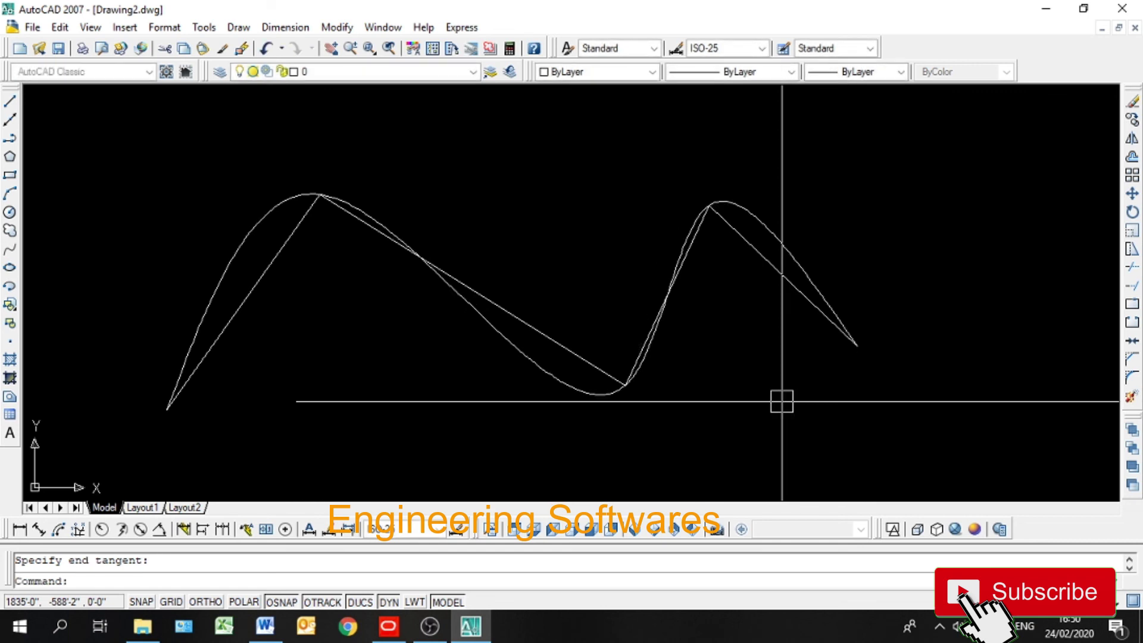
Frame the curves and crossing-select the fitted spline and zigzag polyline to show their grips.
{"action": "scroll", "coordinate": [736, 196], "scroll_direction": "up", "scroll_amount": 3}
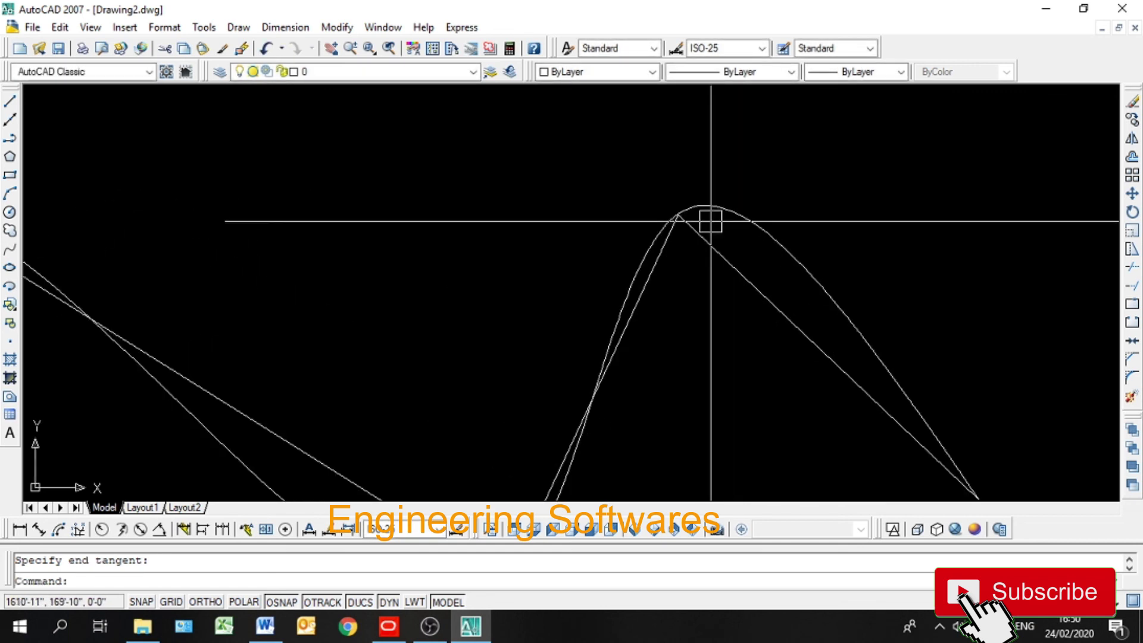
{"action": "scroll", "coordinate": [682, 206], "scroll_direction": "down", "scroll_amount": 4}
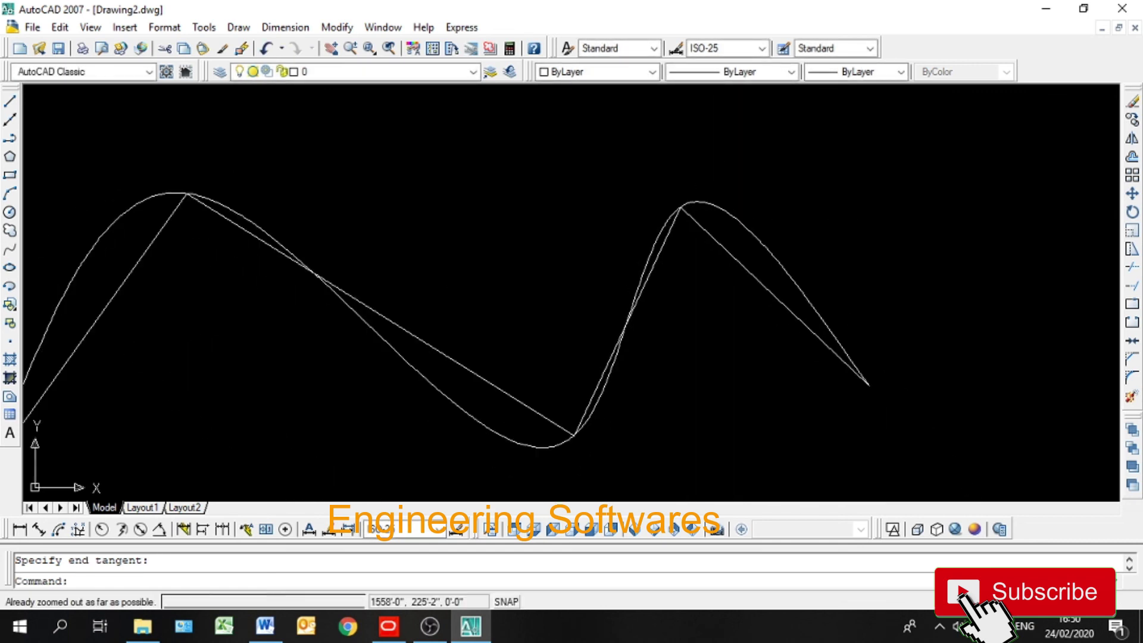
{"action": "middle_click_drag", "start_coordinate": [454, 257], "coordinate": [516, 199]}
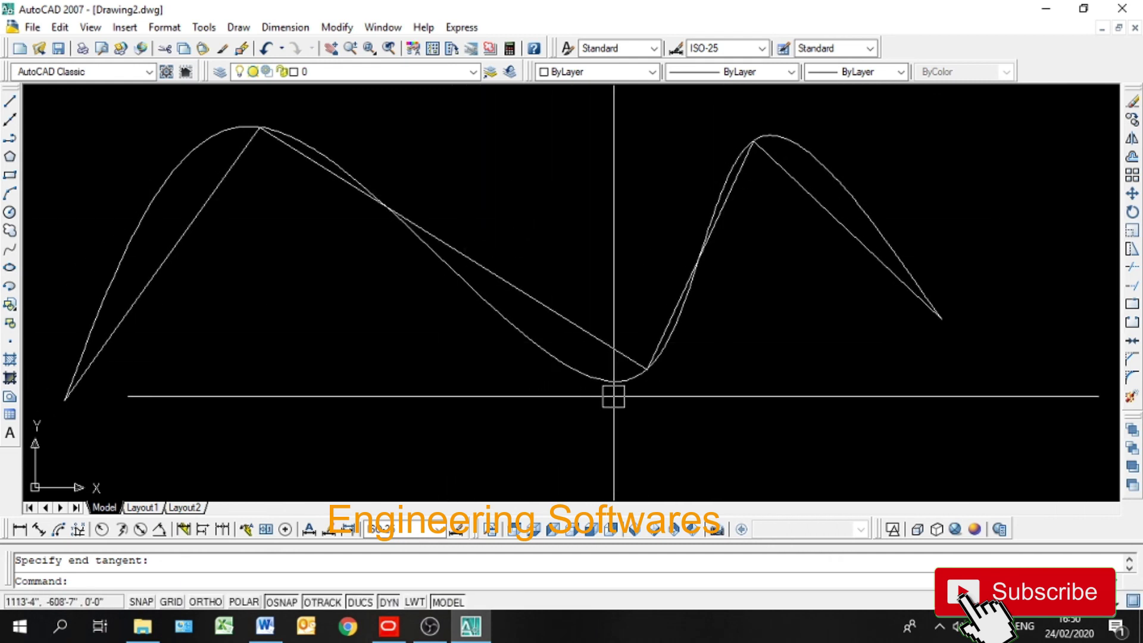
{"action": "left_click", "coordinate": [669, 415]}
{"action": "left_click", "coordinate": [626, 366]}
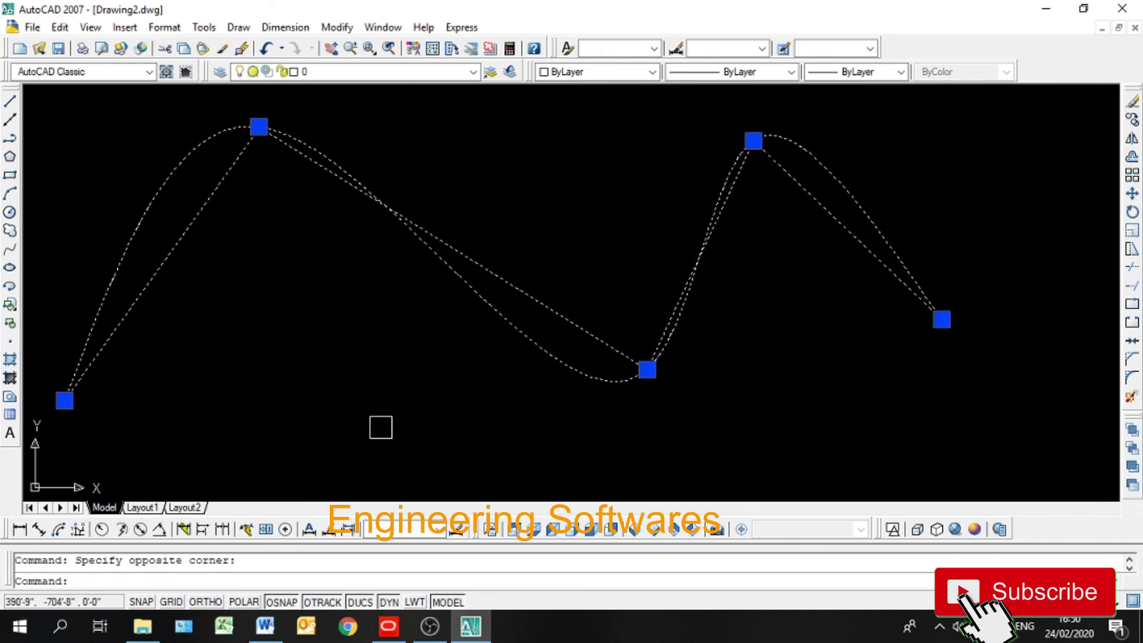